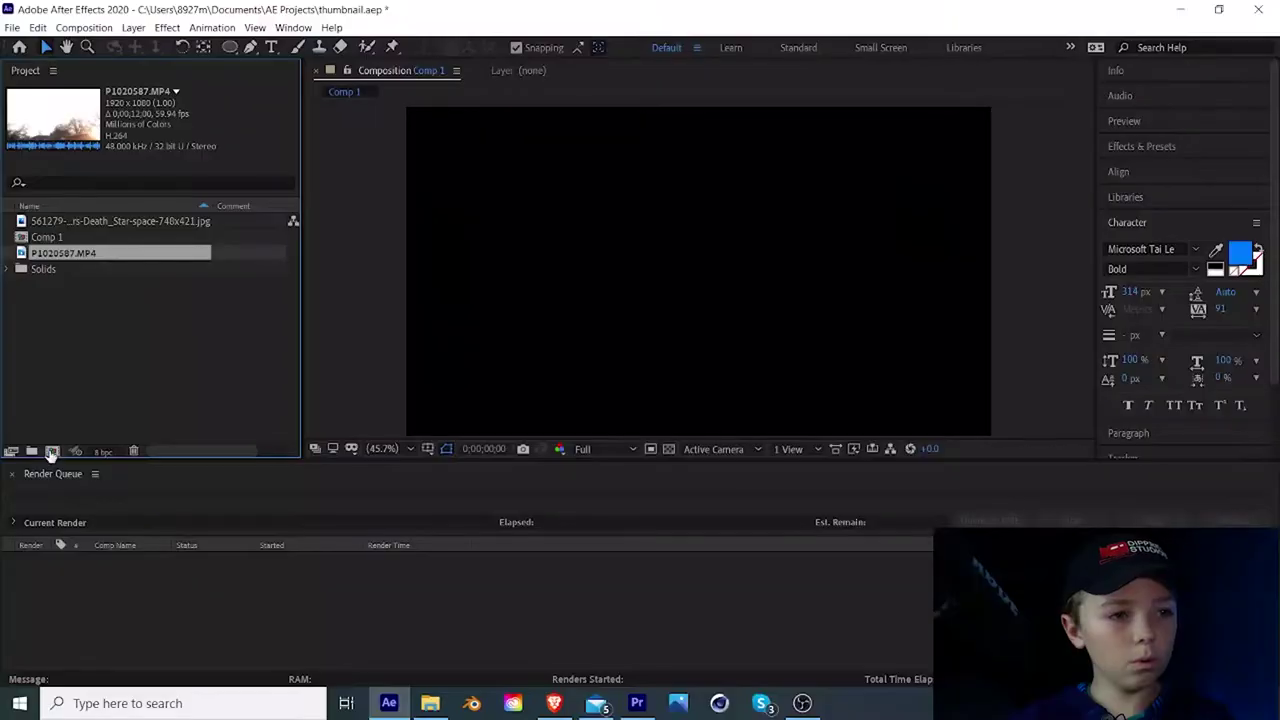
Create Comp 2 with default settings and drop the P1020587.MP4 sky footage into it.
{"action": "key", "text": "ctrl+n"}
{"action": "left_click", "coordinate": [690, 546]}
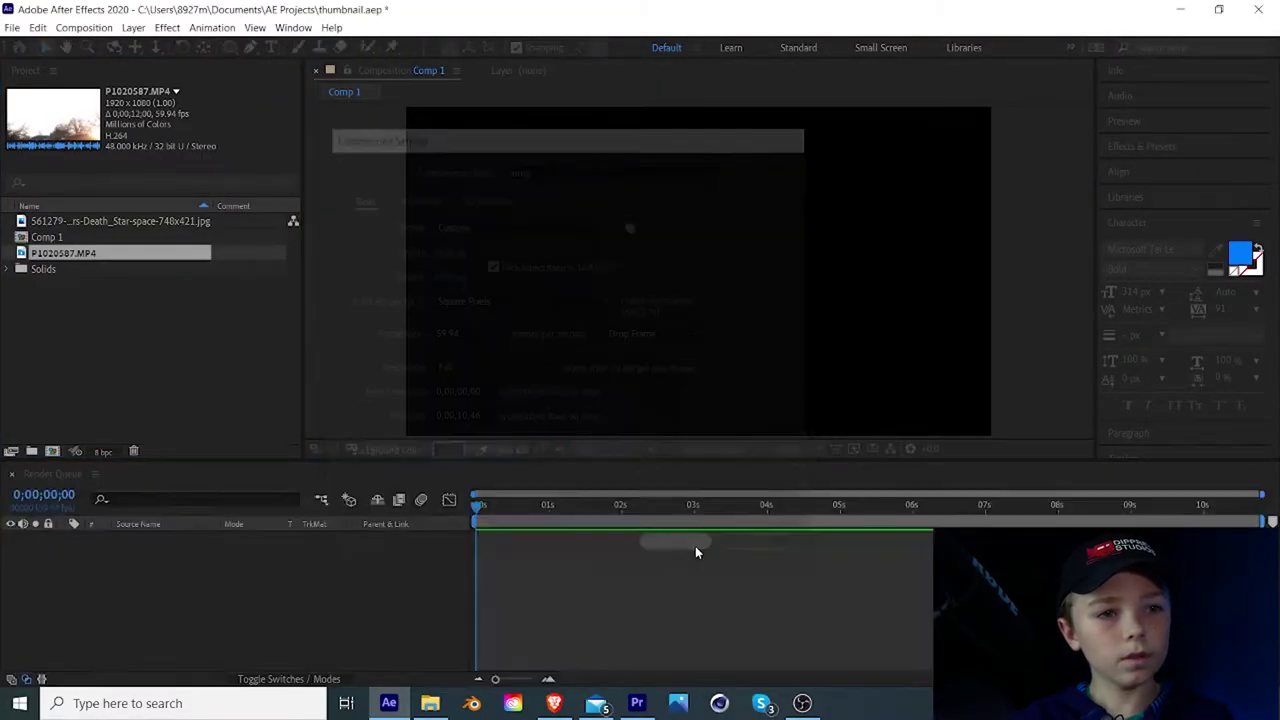
{"action": "left_click", "coordinate": [59, 224]}
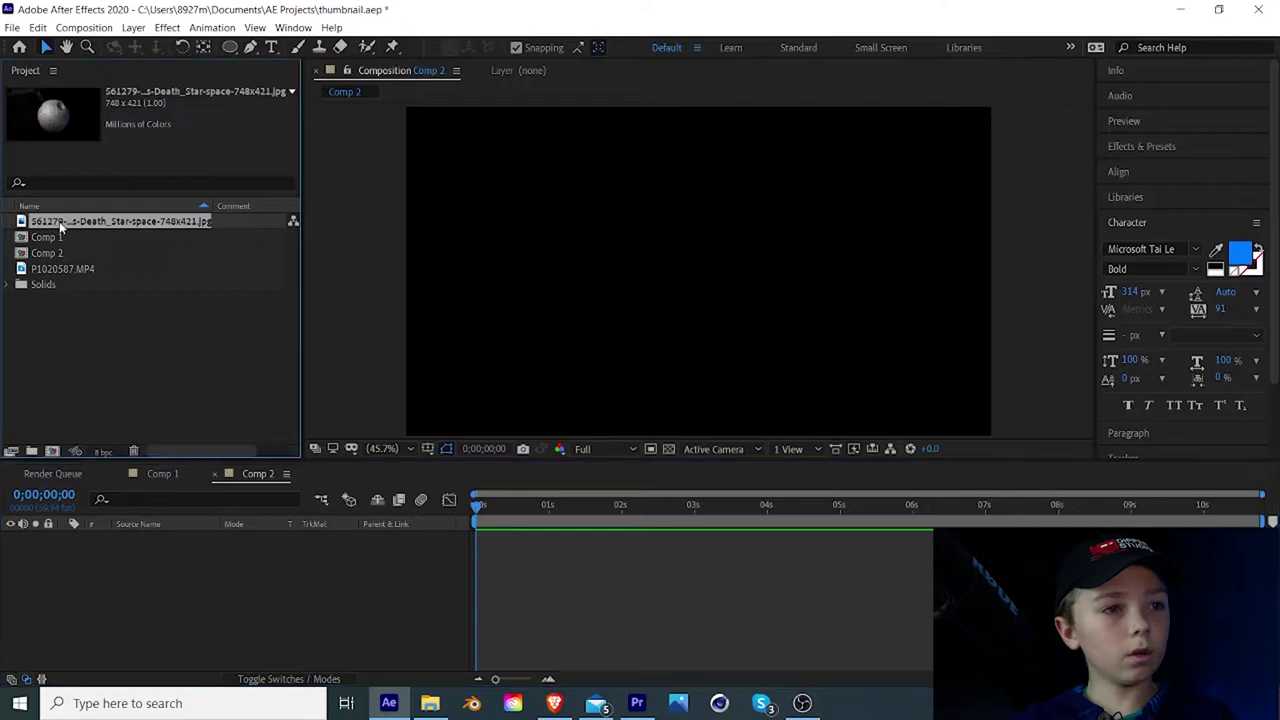
{"action": "left_click_drag", "start_coordinate": [47, 267], "coordinate": [148, 657]}
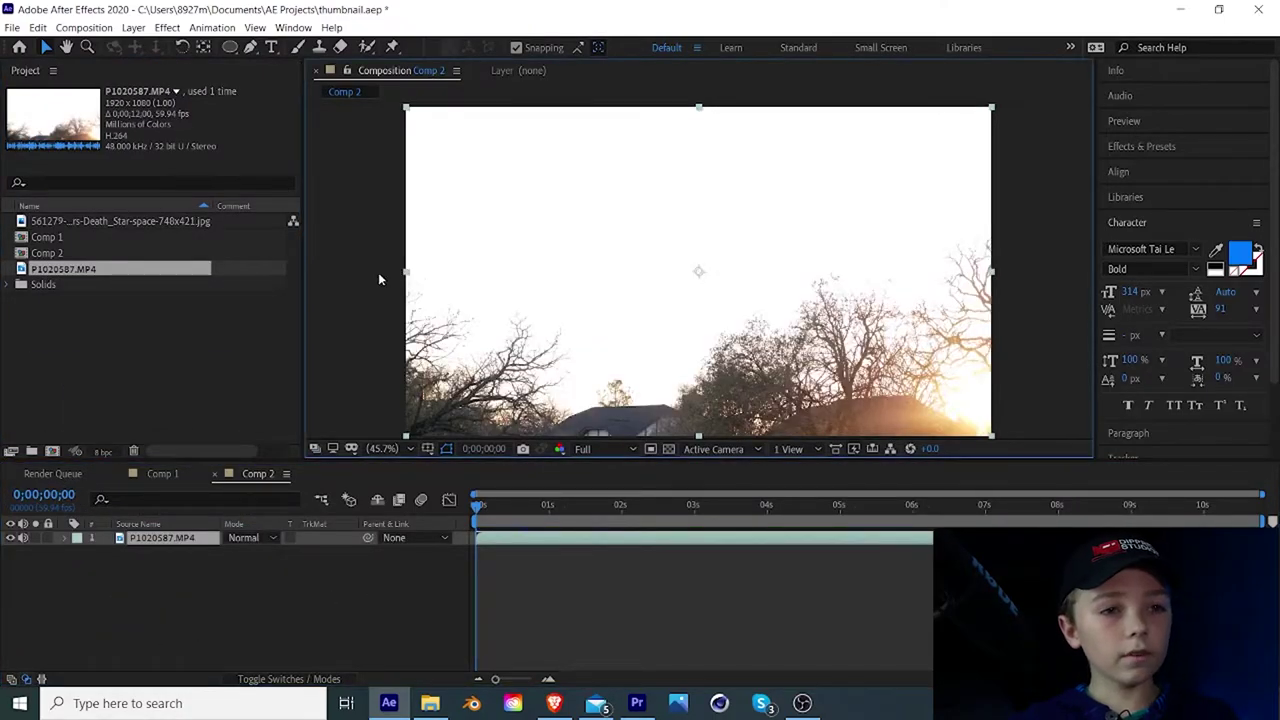
{"action": "left_click", "coordinate": [213, 28]}
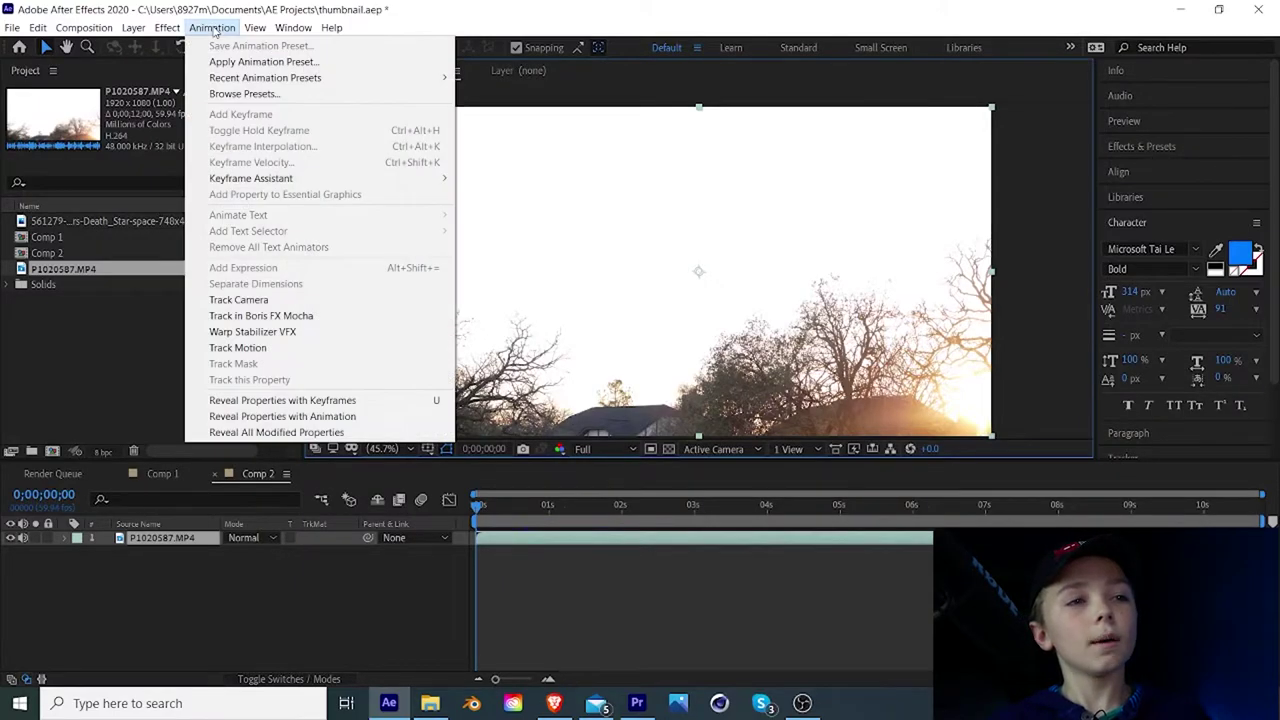
Apply Track Camera to the P1020587.MP4 layer so the 3D Camera Tracker starts analysing.
{"action": "left_click", "coordinate": [268, 296]}
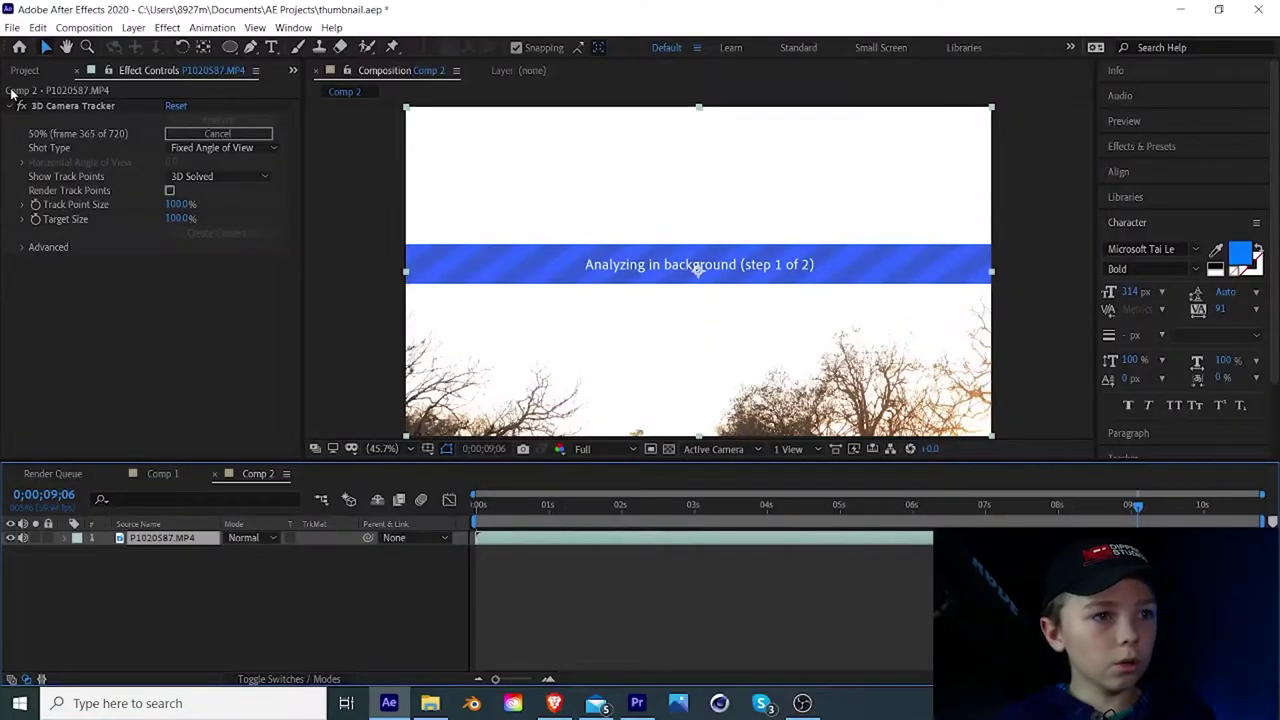
{"action": "left_click", "coordinate": [25, 70]}
Add the Death Star image above the footage and cut it out with an ellipse mask expanded -15 px.
{"action": "left_click_drag", "start_coordinate": [52, 225], "coordinate": [178, 537]}
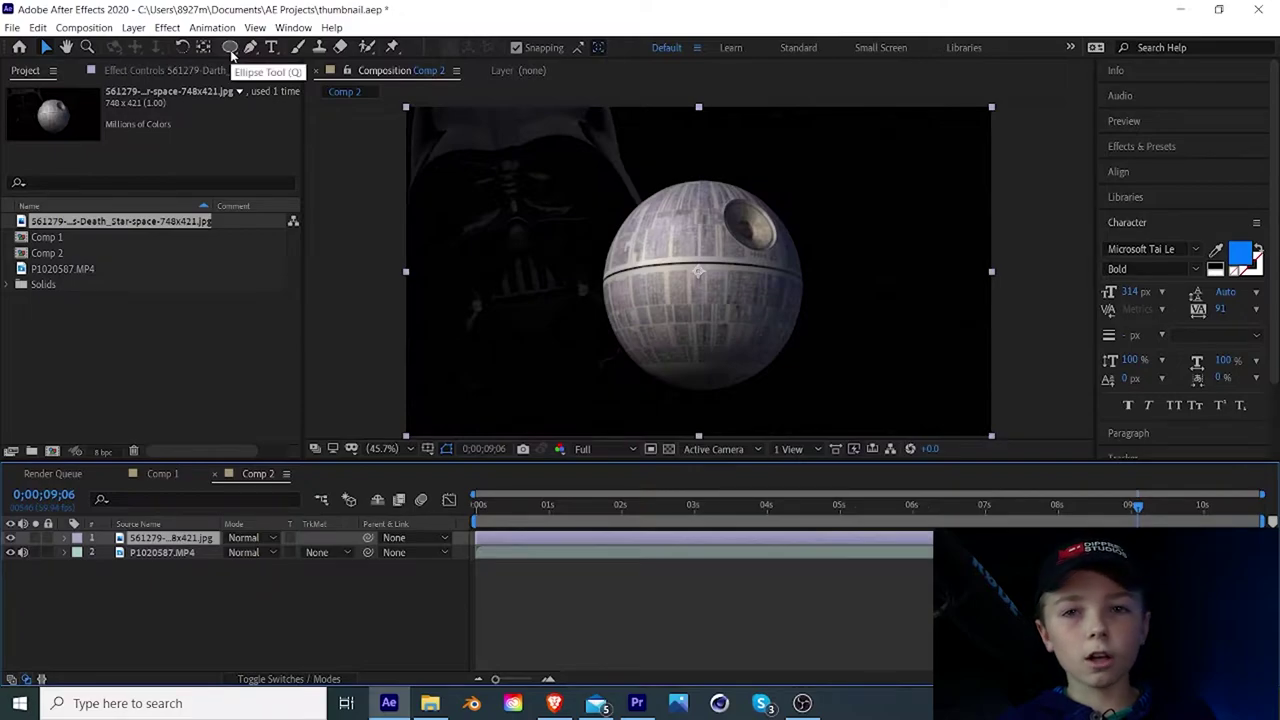
{"action": "left_click", "coordinate": [230, 50]}
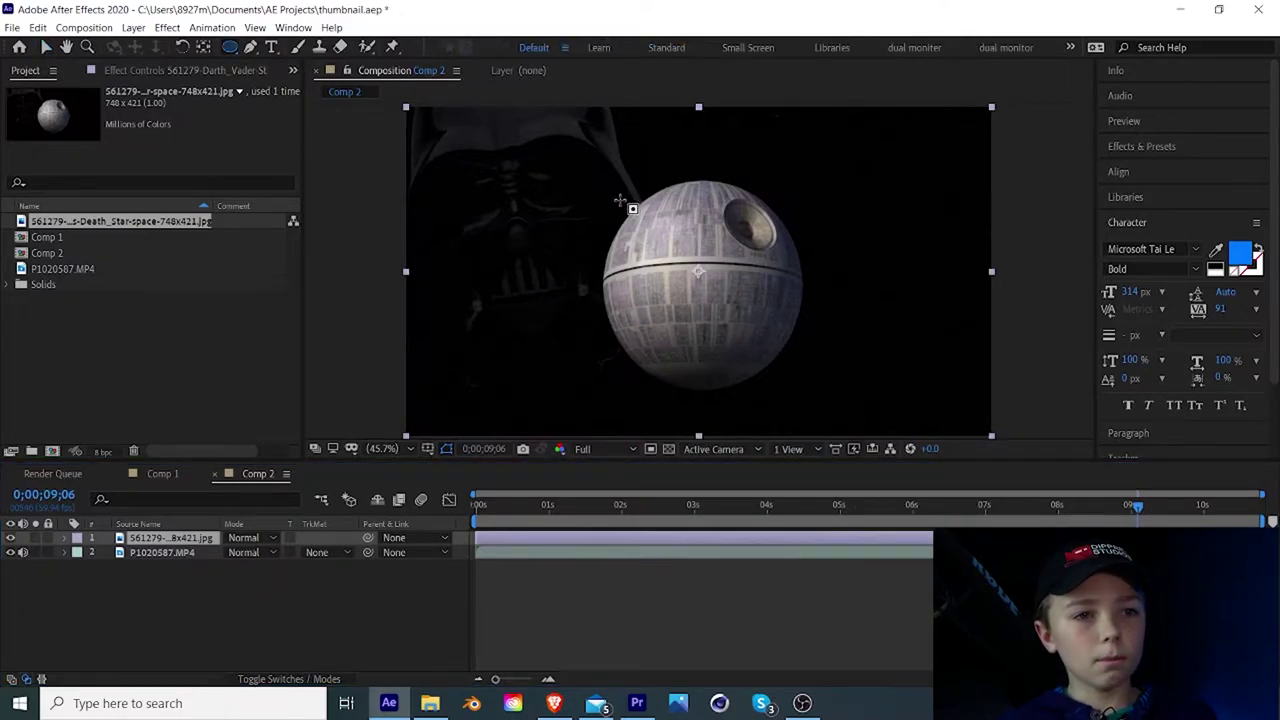
{"action": "mouse_move", "coordinate": [643, 218]}
{"action": "left_mouse_down"}
{"action": "mouse_move", "coordinate": [634, 209]}
{"action": "mouse_move", "coordinate": [818, 398]}
{"action": "left_mouse_up"}
{"action": "left_click_drag", "start_coordinate": [229, 622], "coordinate": [220, 624]}
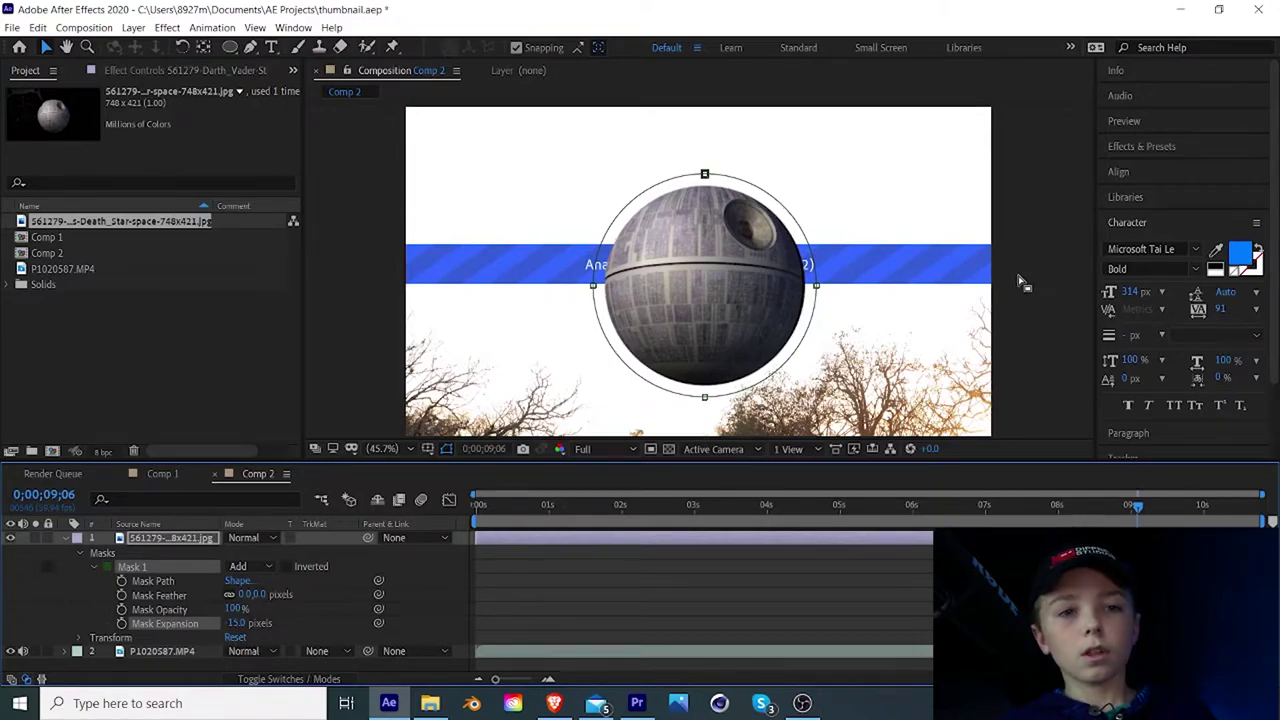
Set the Death Star layer's opacity to 60%.
{"action": "left_click", "coordinate": [164, 541]}
{"action": "key", "text": "t"}
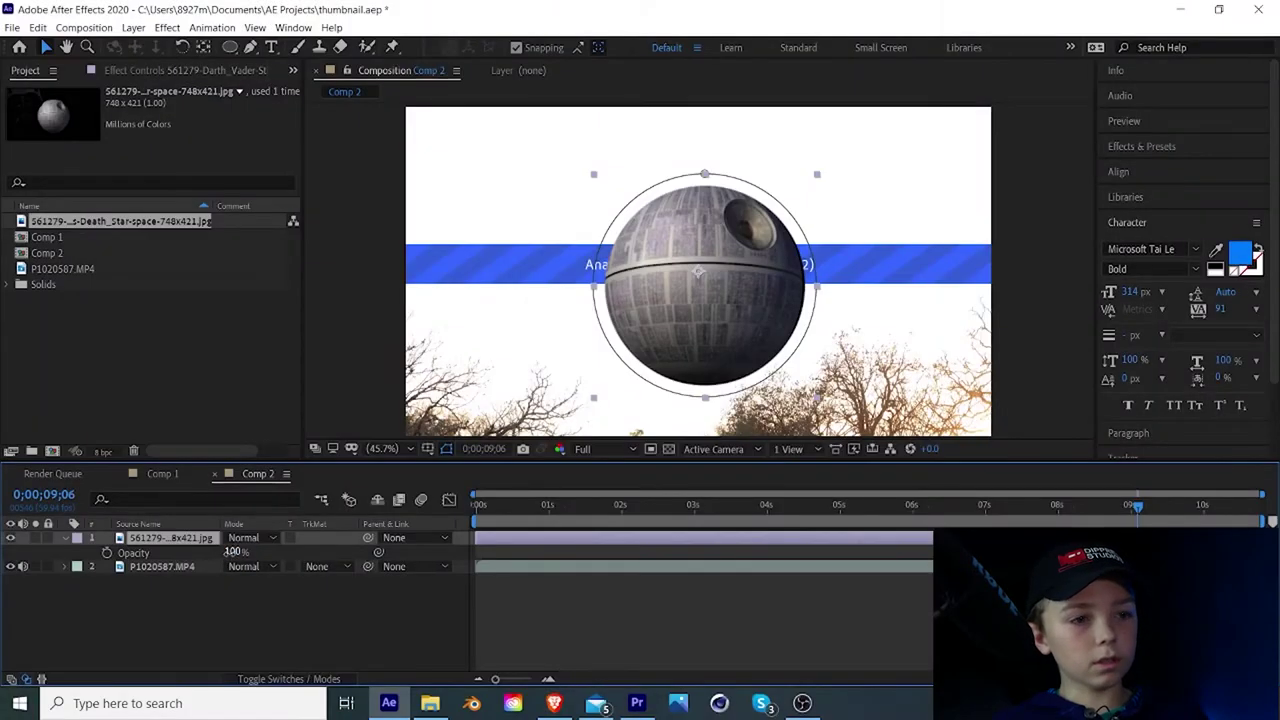
{"action": "left_click_drag", "start_coordinate": [232, 552], "coordinate": [199, 553]}
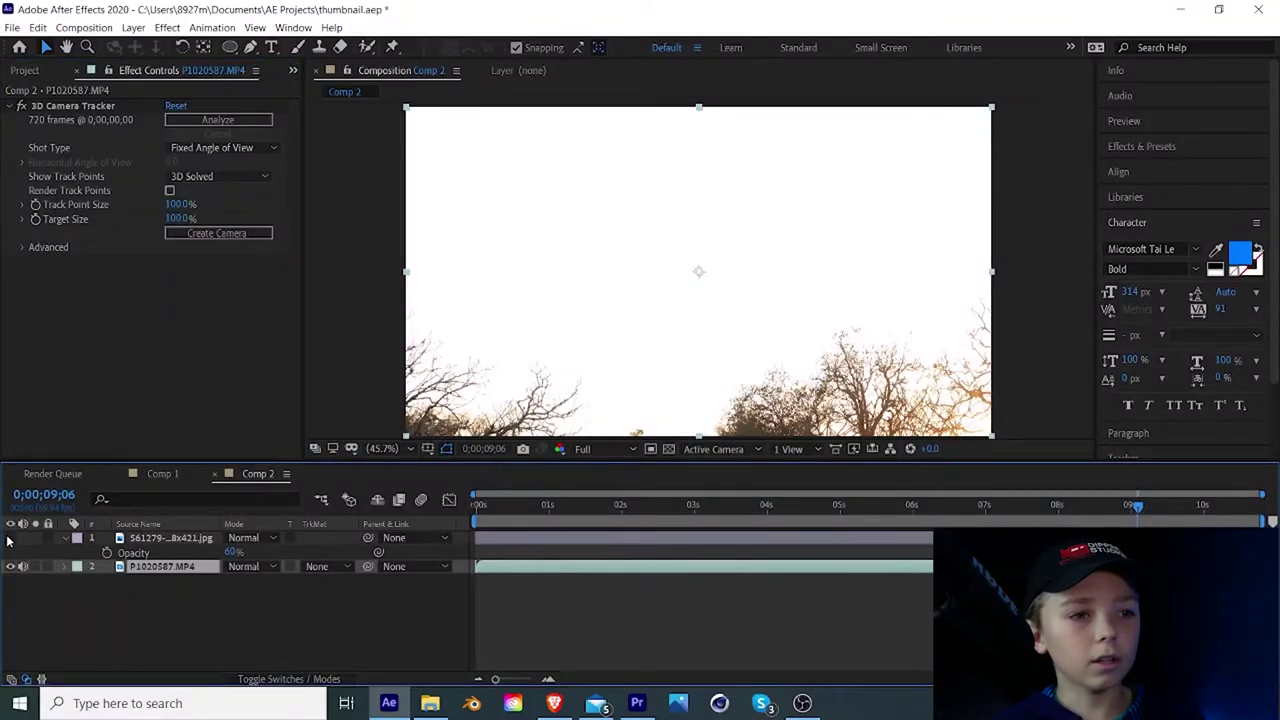
Hide the Death Star layer so only the sky footage shows.
{"action": "left_click", "coordinate": [9, 539]}
{"action": "left_click", "coordinate": [9, 539]}
{"action": "left_click", "coordinate": [8, 539]}
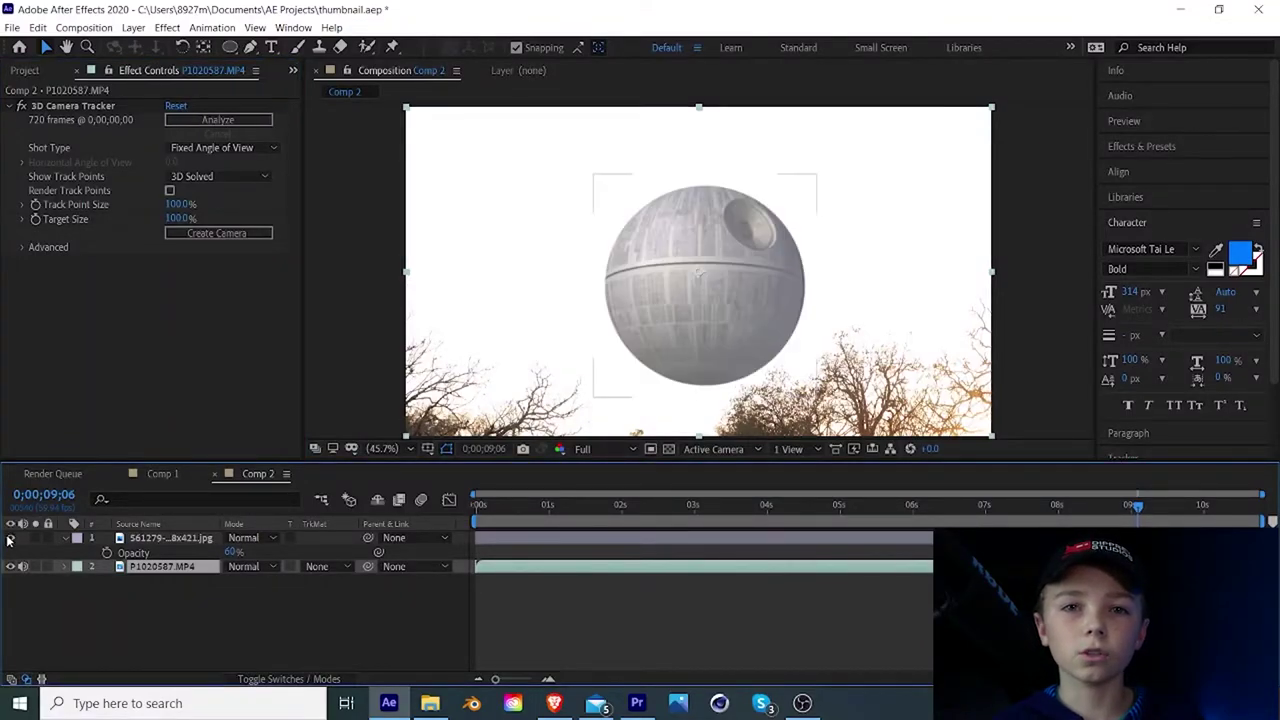
{"action": "left_click", "coordinate": [8, 539]}
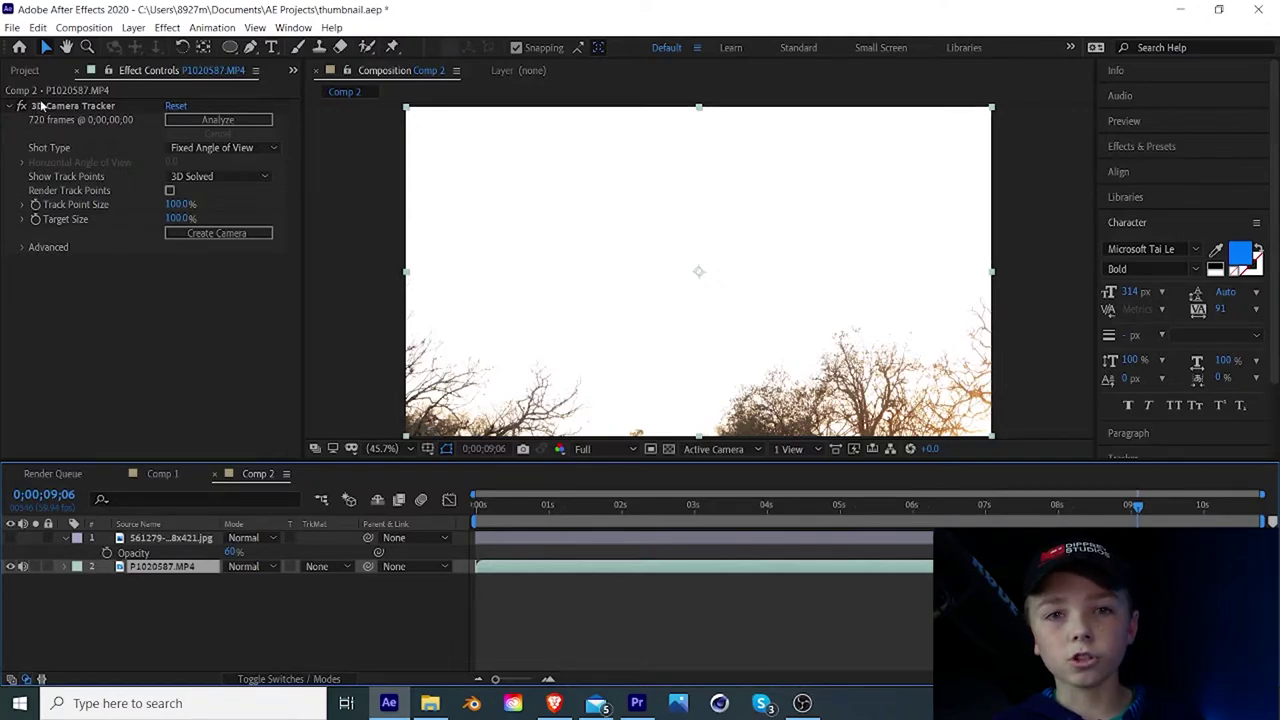
Show the 3D Camera Tracker's track points and move back to about 7 seconds.
{"action": "left_click", "coordinate": [55, 107]}
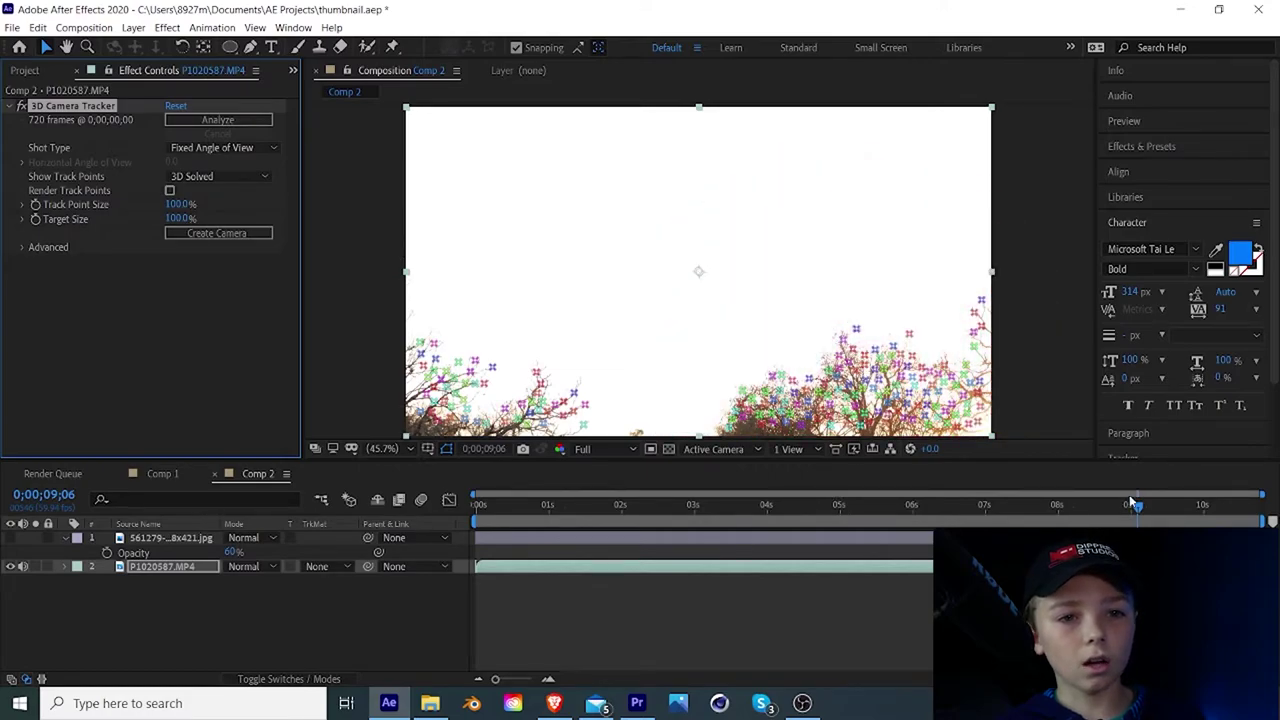
{"action": "left_click_drag", "start_coordinate": [1135, 512], "coordinate": [1094, 514]}
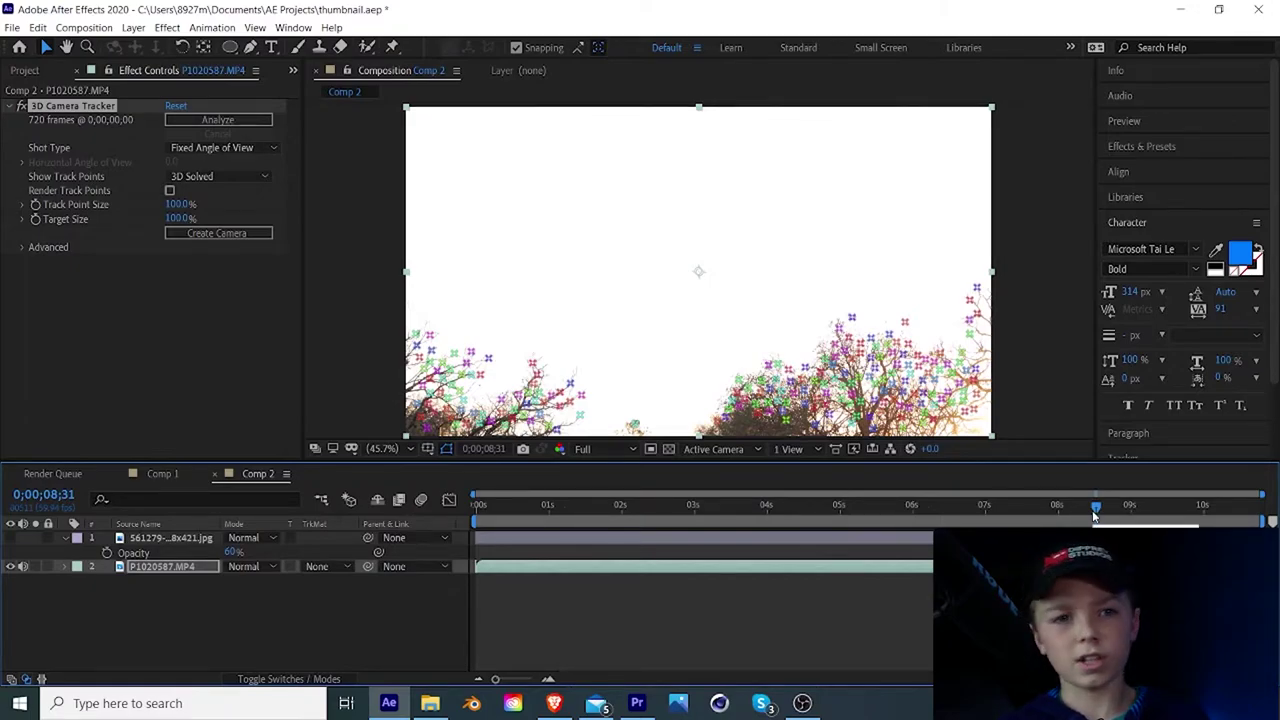
{"action": "left_click_drag", "start_coordinate": [1096, 508], "coordinate": [1035, 510]}
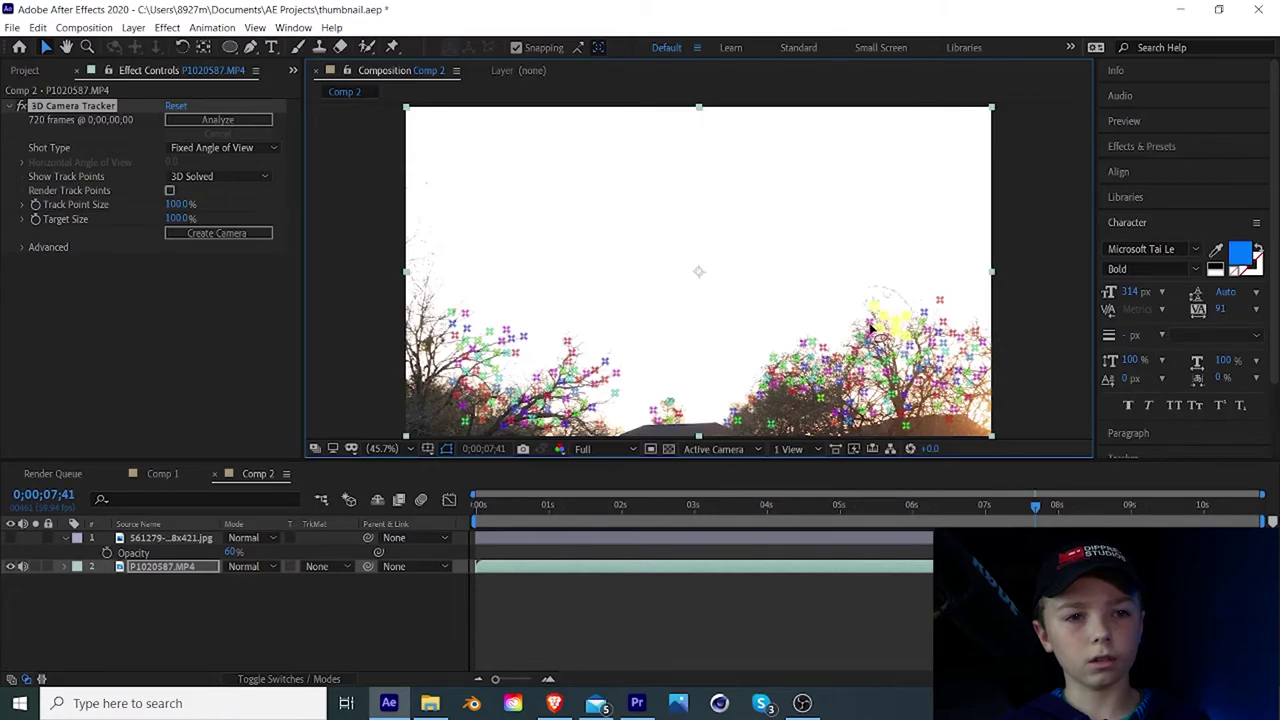
Create Track Null 1 and a 3D Tracker Camera from a track point in the right-hand trees.
{"action": "left_click", "coordinate": [870, 321]}
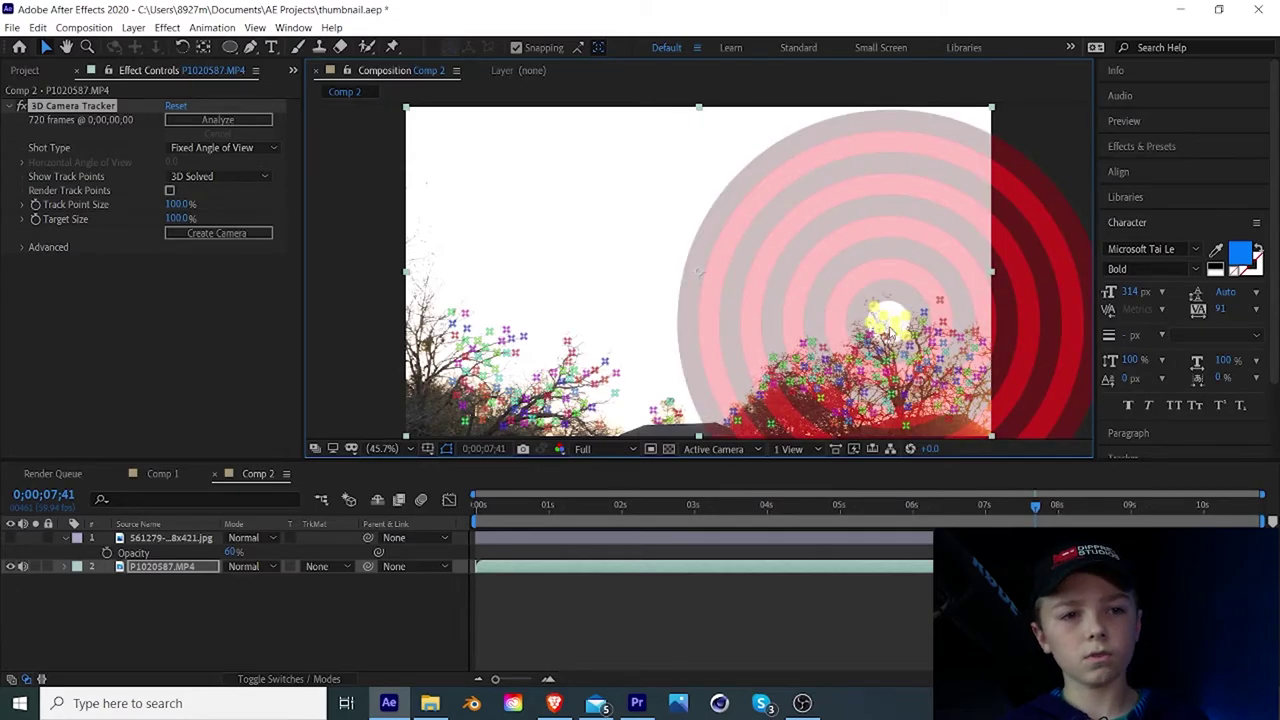
{"action": "right_click", "coordinate": [889, 327]}
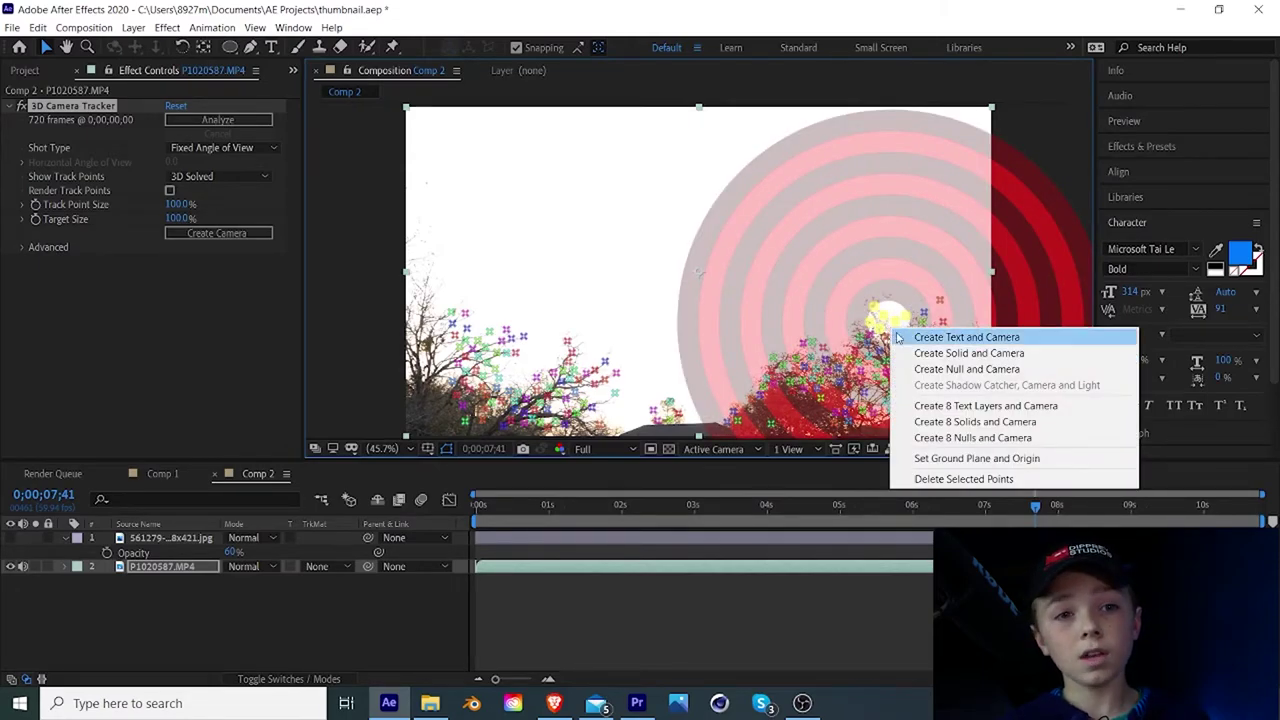
{"action": "left_click", "coordinate": [924, 370]}
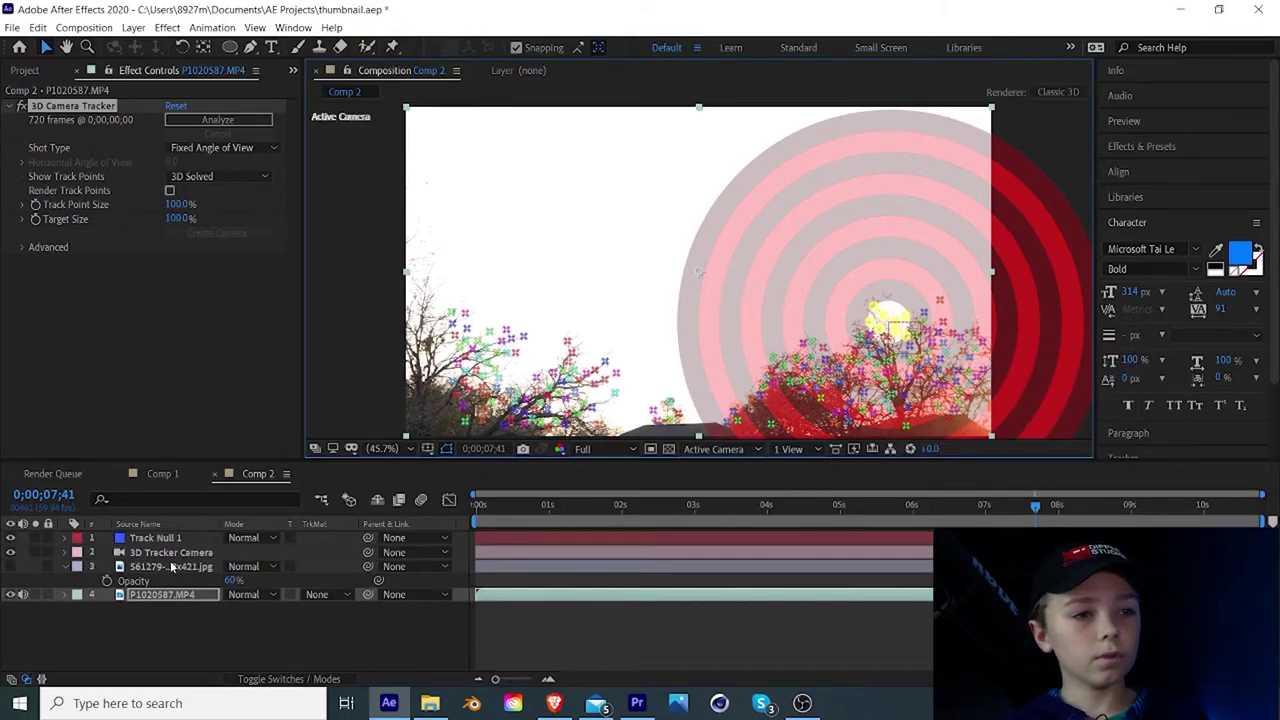
{"action": "left_click", "coordinate": [155, 539]}
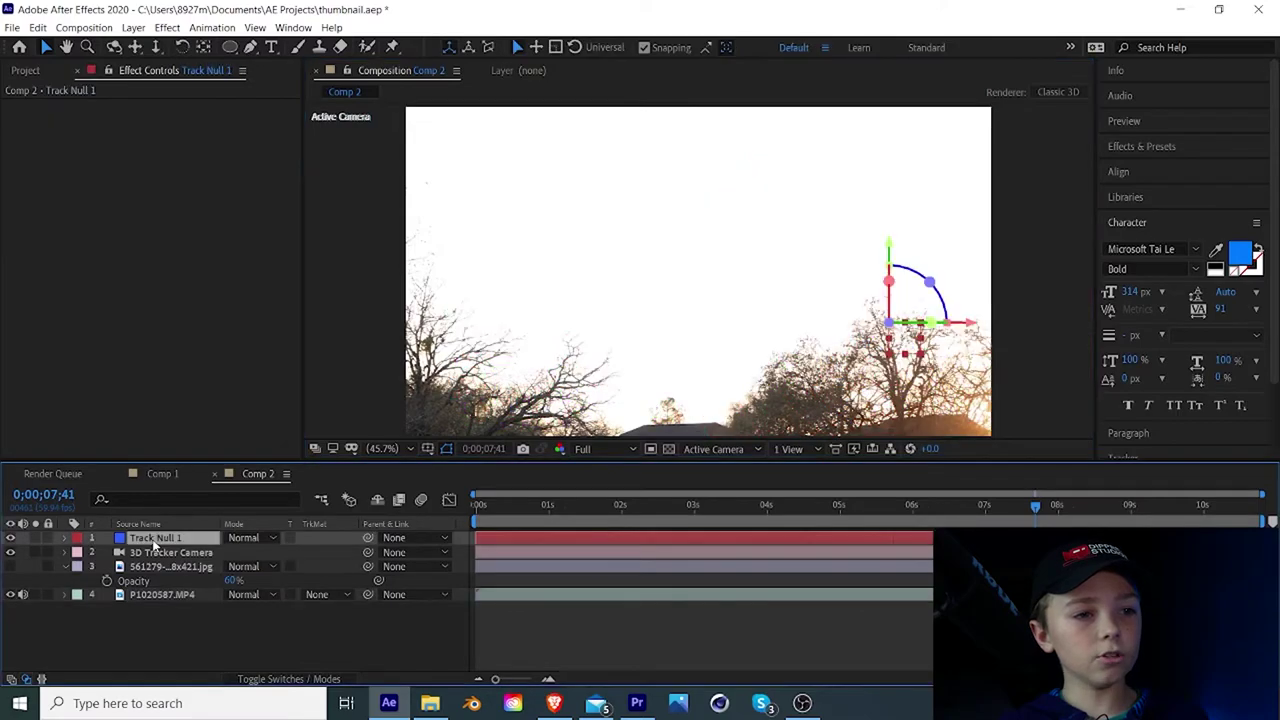
{"action": "left_click", "coordinate": [160, 555]}
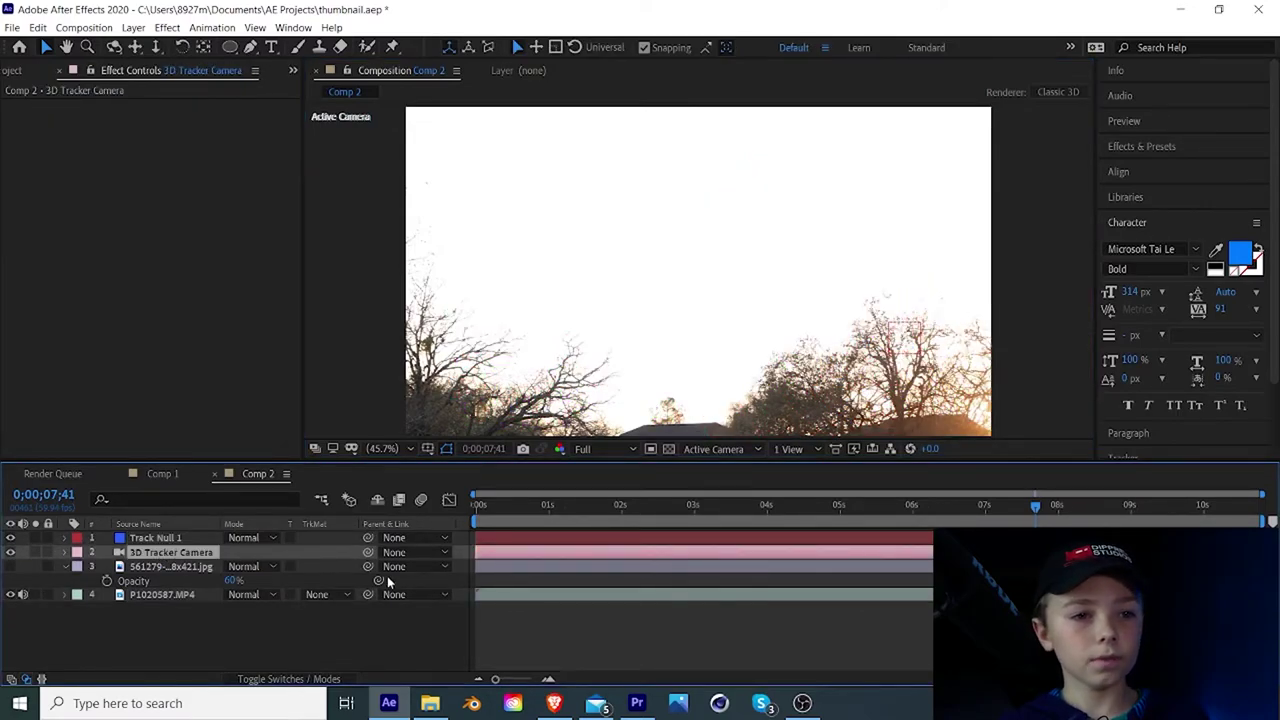
Make the Death Star layer visible again and show the timeline's layer switches columns.
{"action": "left_click", "coordinate": [145, 568]}
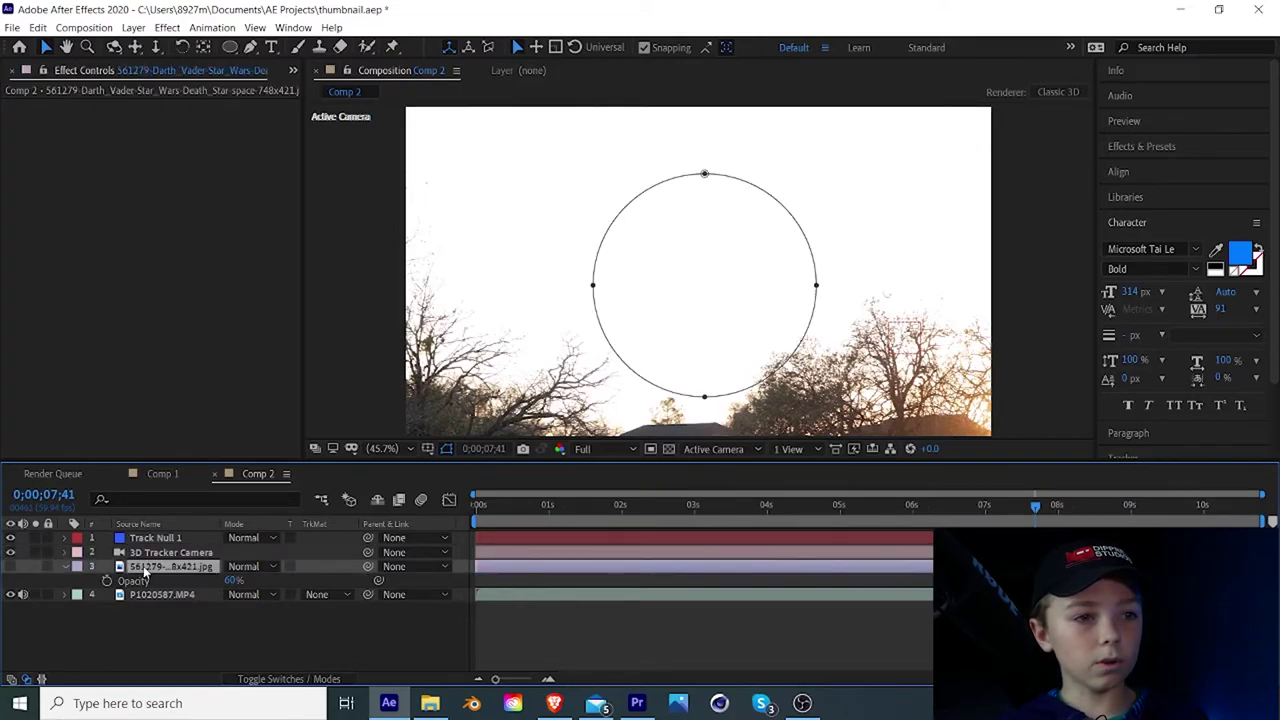
{"action": "left_click", "coordinate": [9, 567]}
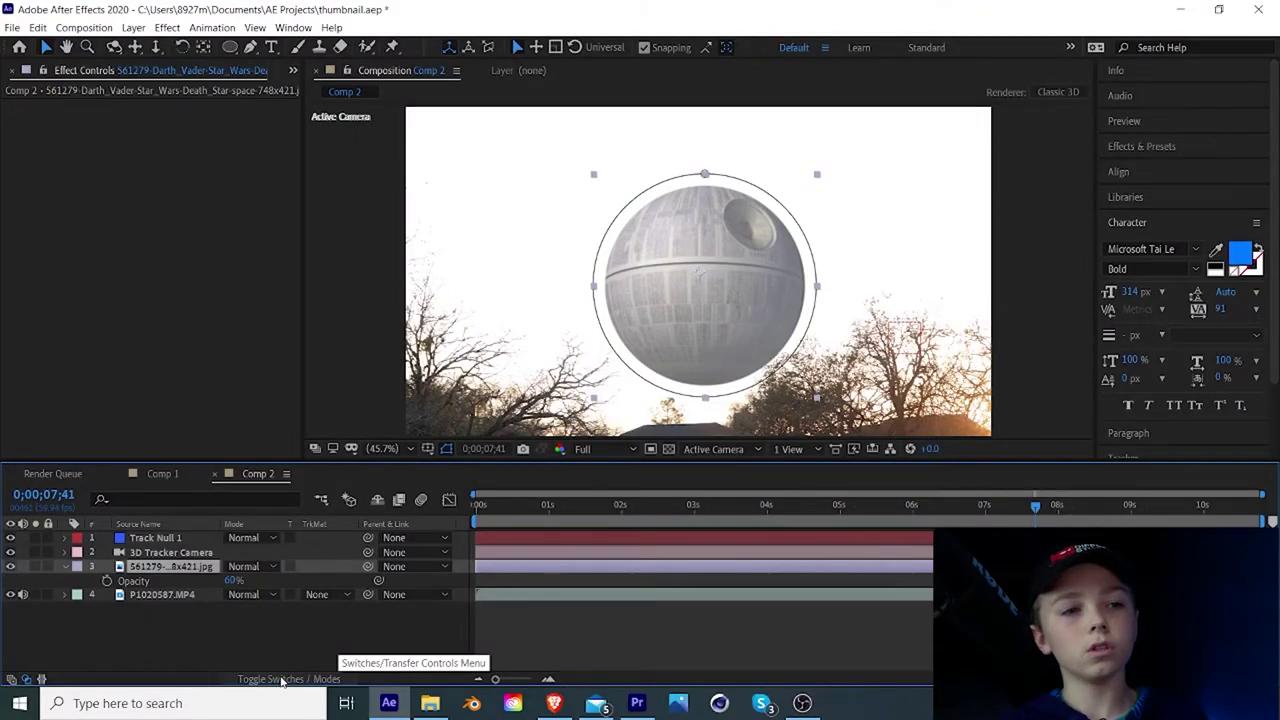
{"action": "left_click", "coordinate": [282, 681]}
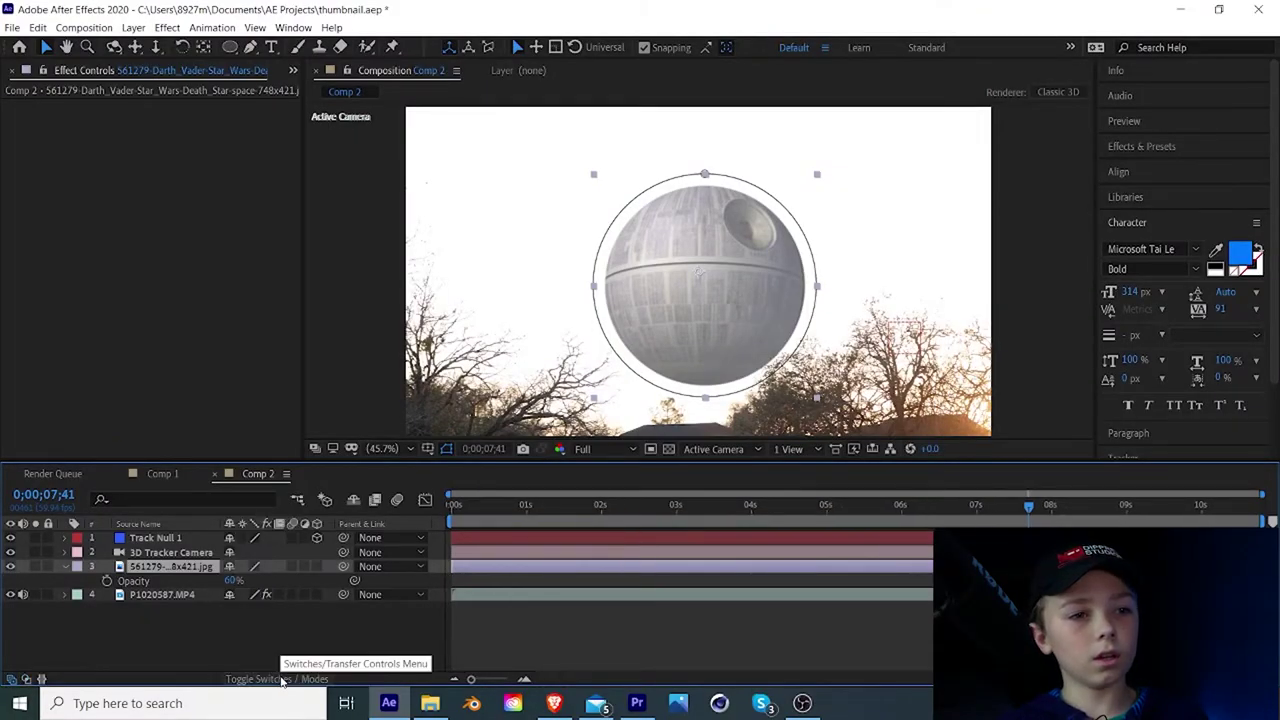
Make the Death Star a 3D layer and move it left and up near the top of the frame.
{"action": "left_click", "coordinate": [316, 566]}
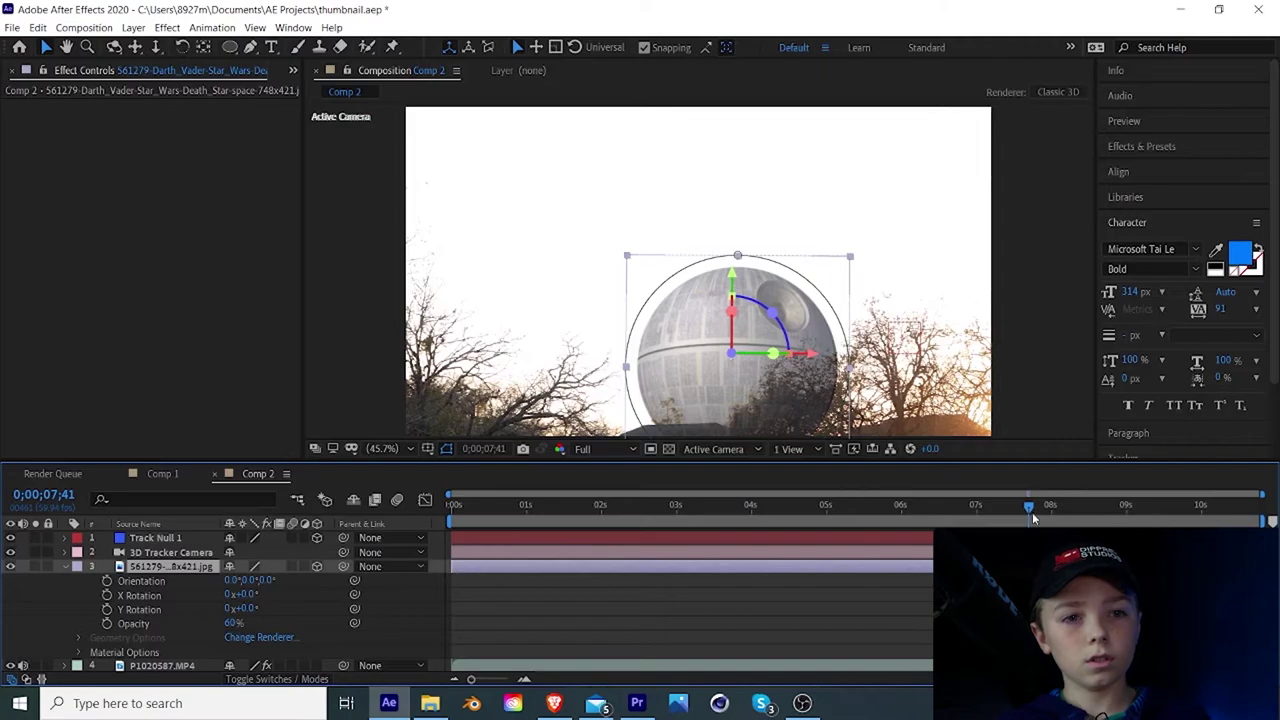
{"action": "left_click_drag", "start_coordinate": [1033, 512], "coordinate": [858, 526]}
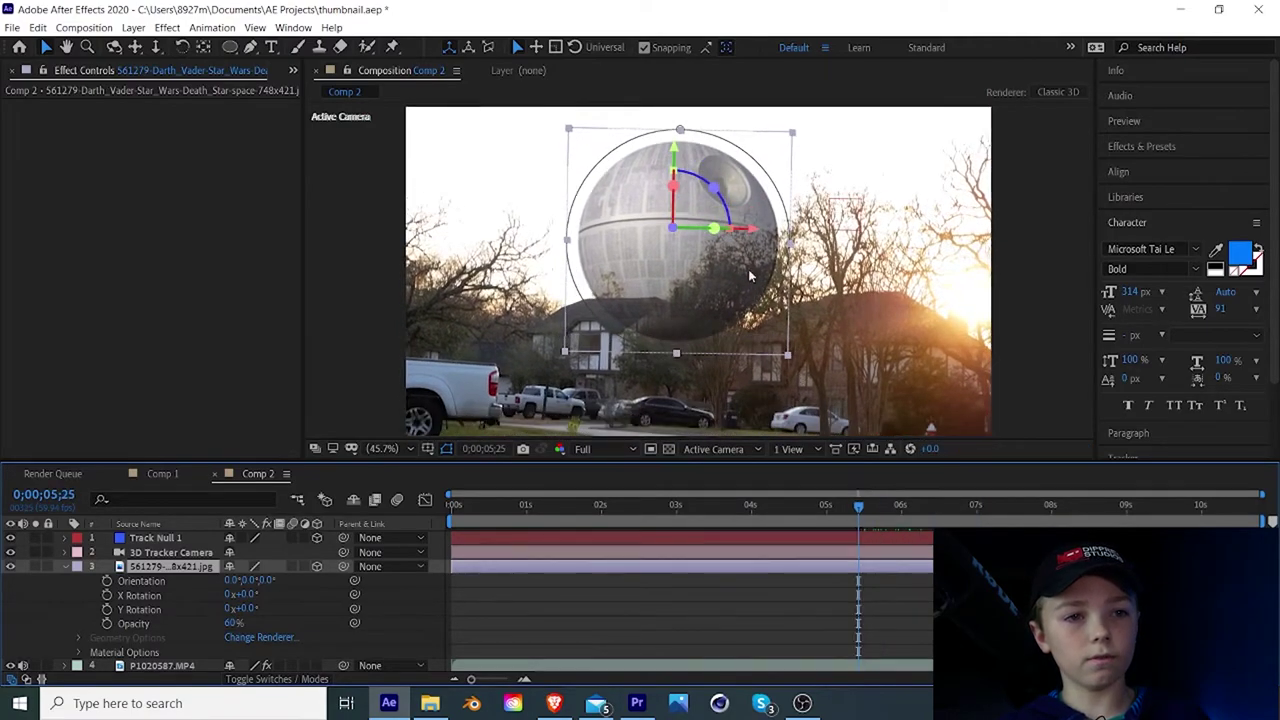
{"action": "left_click_drag", "start_coordinate": [750, 230], "coordinate": [680, 231]}
{"action": "left_click_drag", "start_coordinate": [608, 155], "coordinate": [602, 50]}
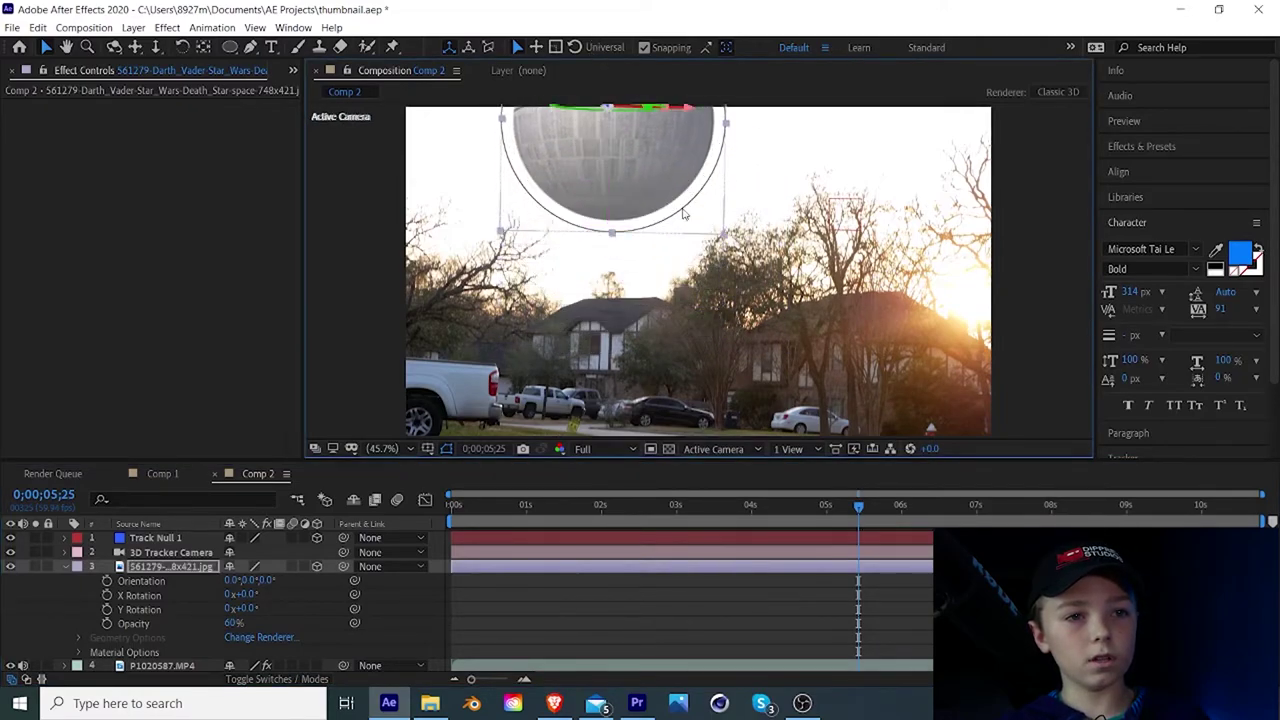
Scale the Death Star down to about 174% and preview the composition.
{"action": "left_click", "coordinate": [171, 570]}
{"action": "key", "text": "s"}
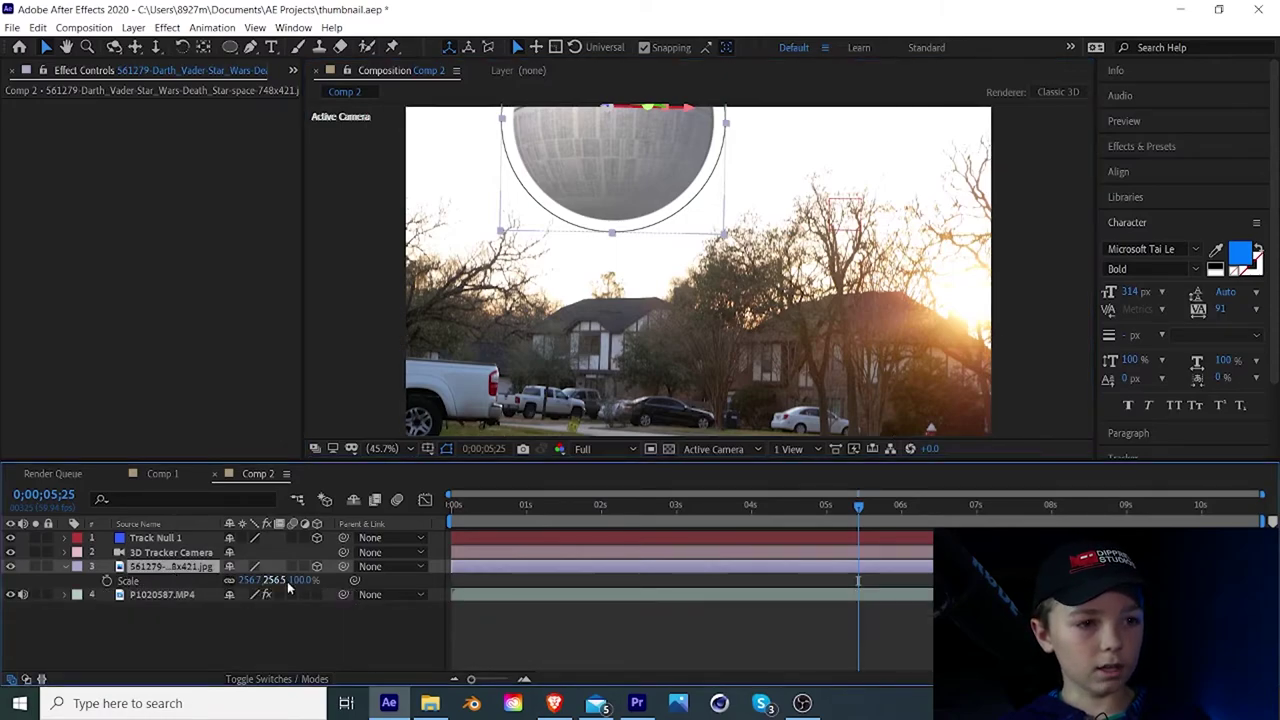
{"action": "left_click_drag", "start_coordinate": [288, 588], "coordinate": [295, 584]}
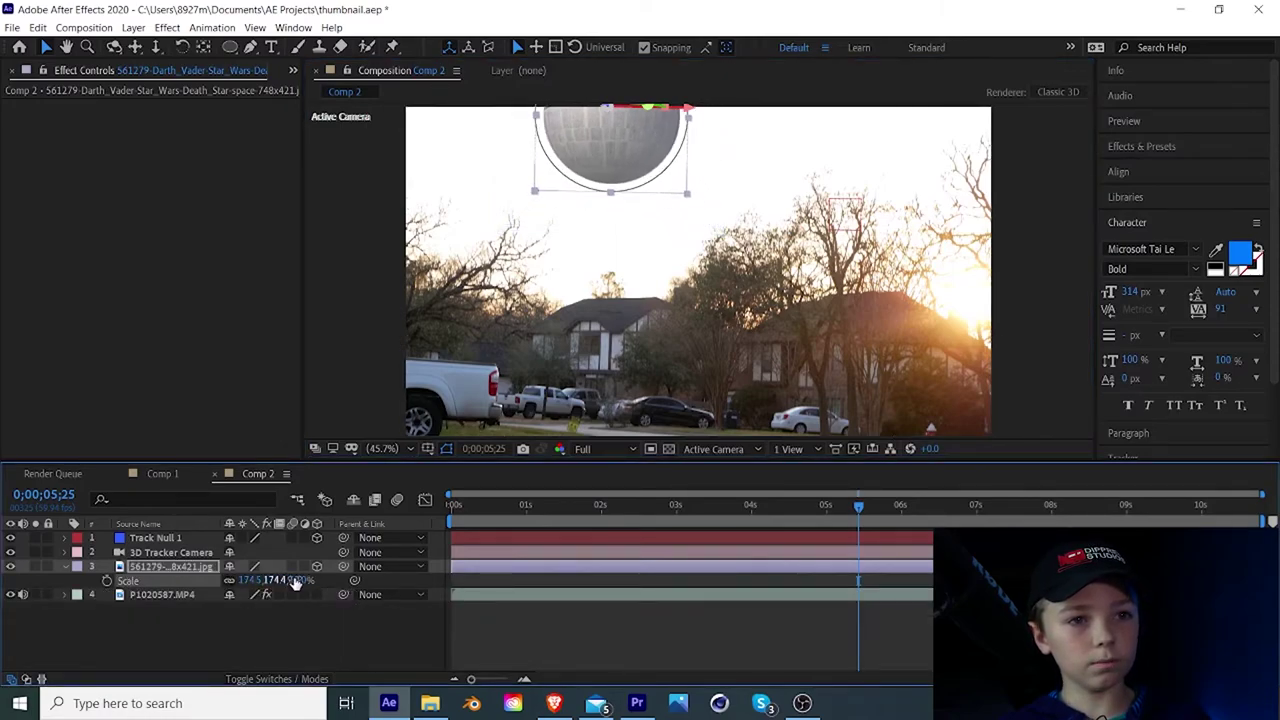
{"action": "left_click_drag", "start_coordinate": [858, 506], "coordinate": [453, 506]}
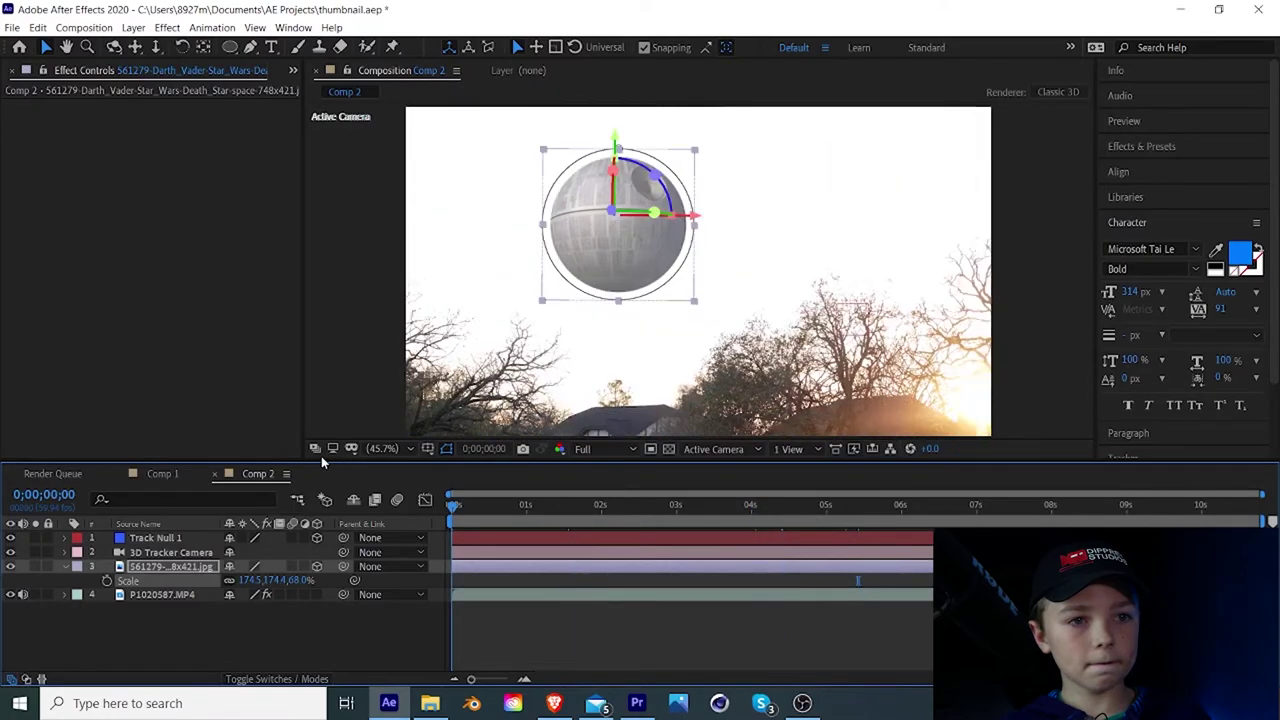
{"action": "left_click", "coordinate": [647, 576]}
{"action": "key", "text": "space"}
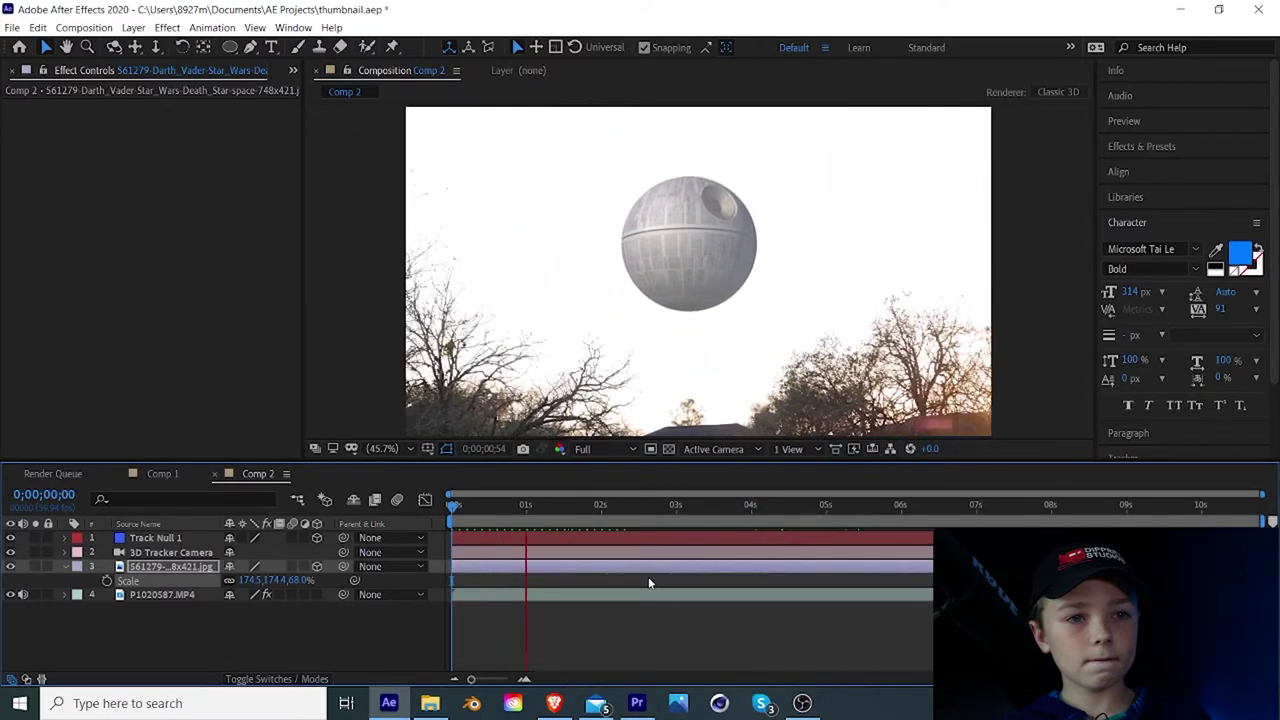
{"action": "key", "text": "space"}
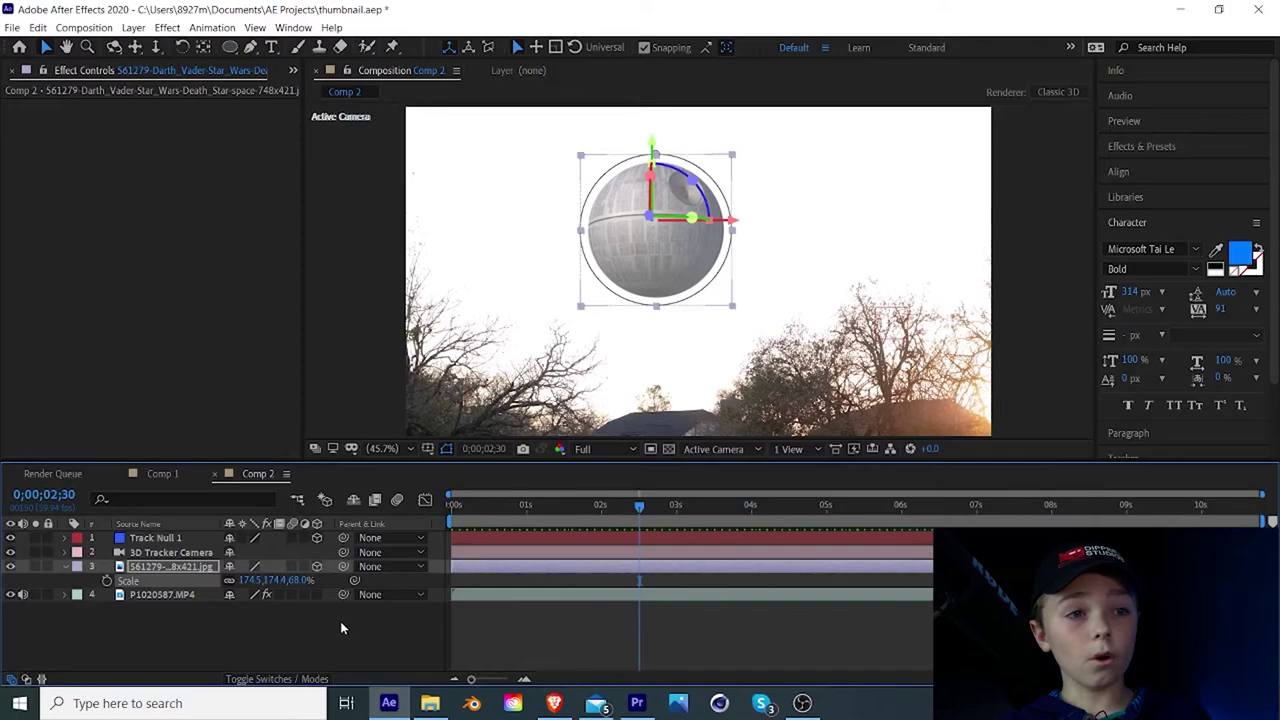
Fade the Death Star layer's opacity to 26%.
{"action": "key", "text": "t"}
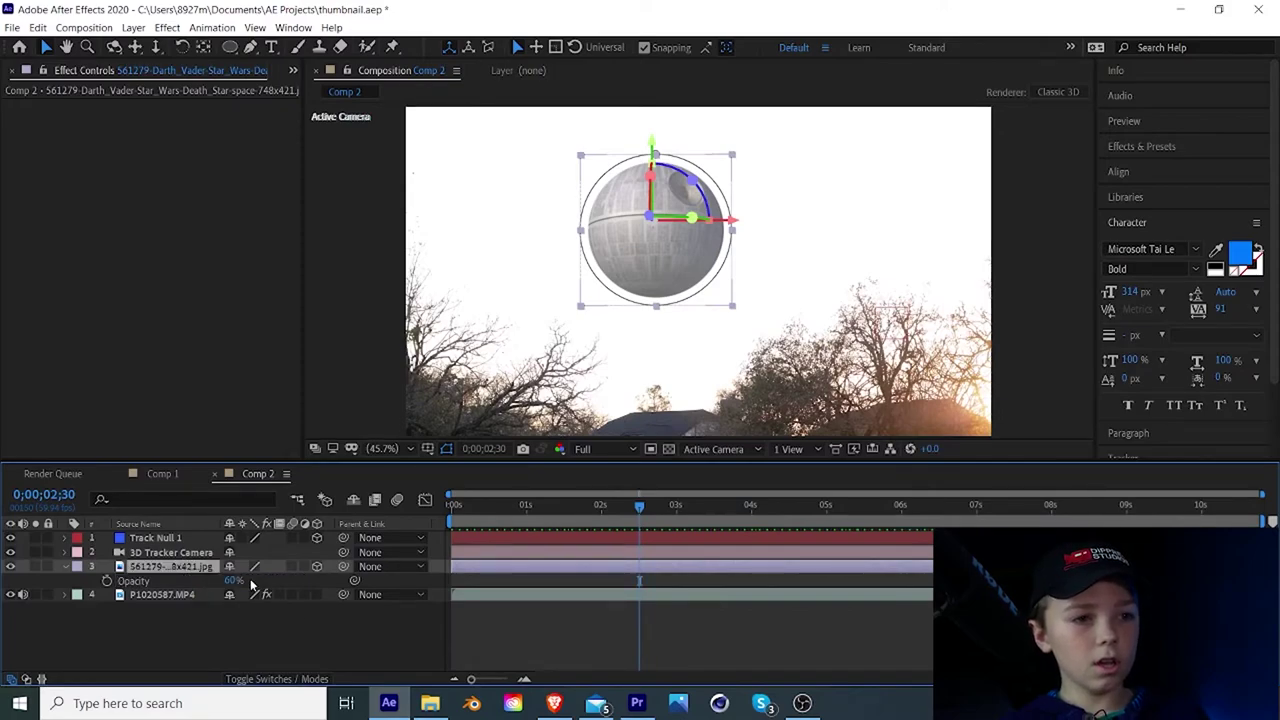
{"action": "left_click_drag", "start_coordinate": [233, 580], "coordinate": [206, 582]}
{"action": "left_click", "coordinate": [541, 606]}
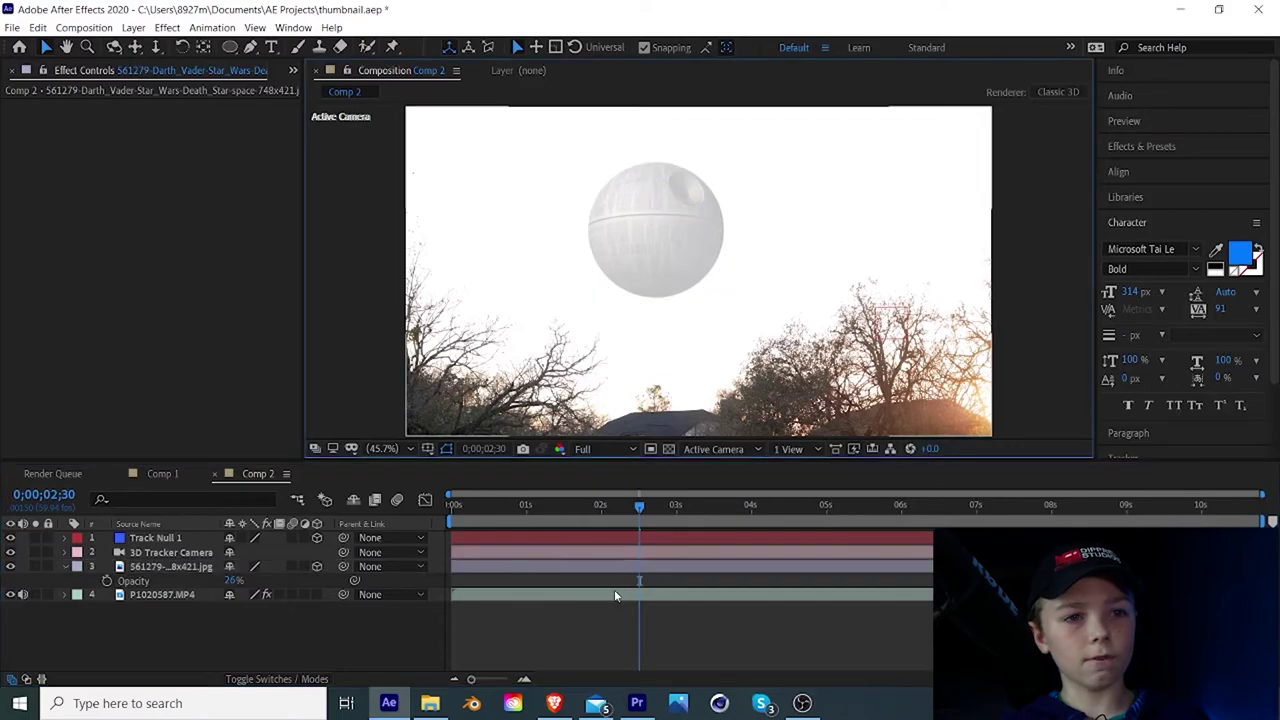
{"action": "left_click", "coordinate": [158, 566]}
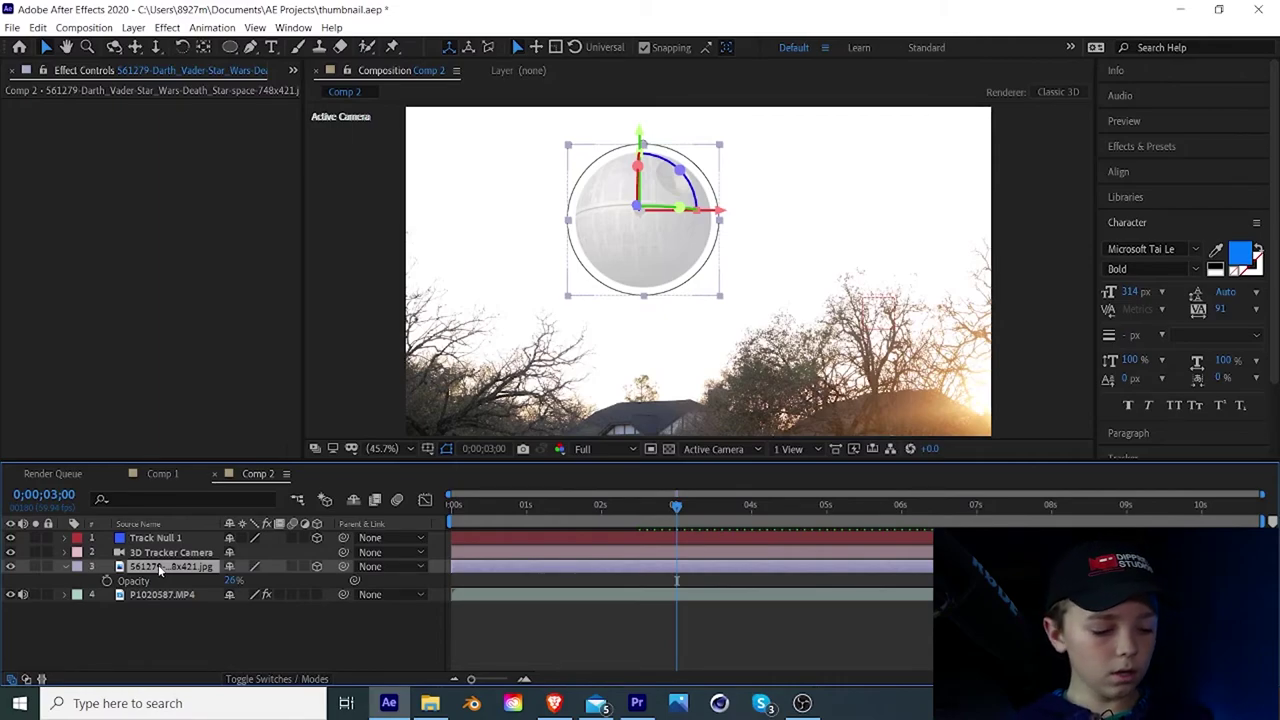
Apply Curves to the Death Star, lowering the Red curve slightly and boosting the Alpha curve.
{"action": "key", "text": "ctrl+space"}
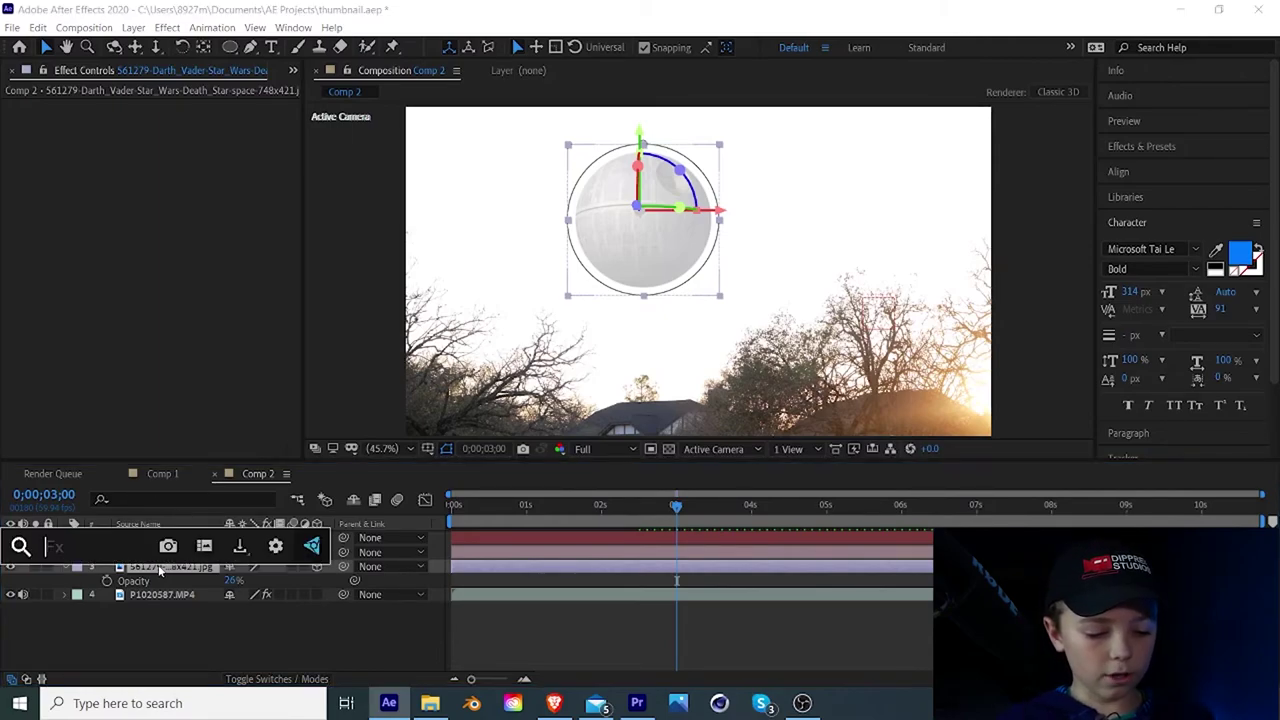
{"action": "type", "text": "curves"}
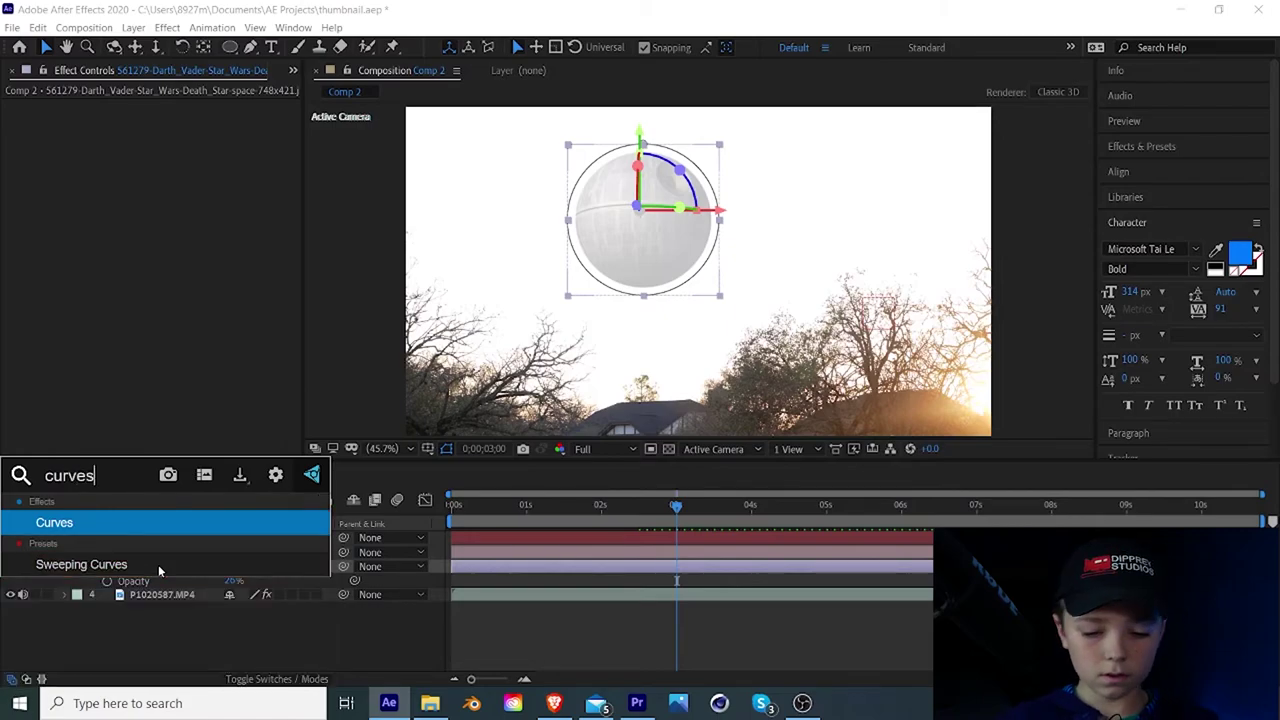
{"action": "key", "text": "Return"}
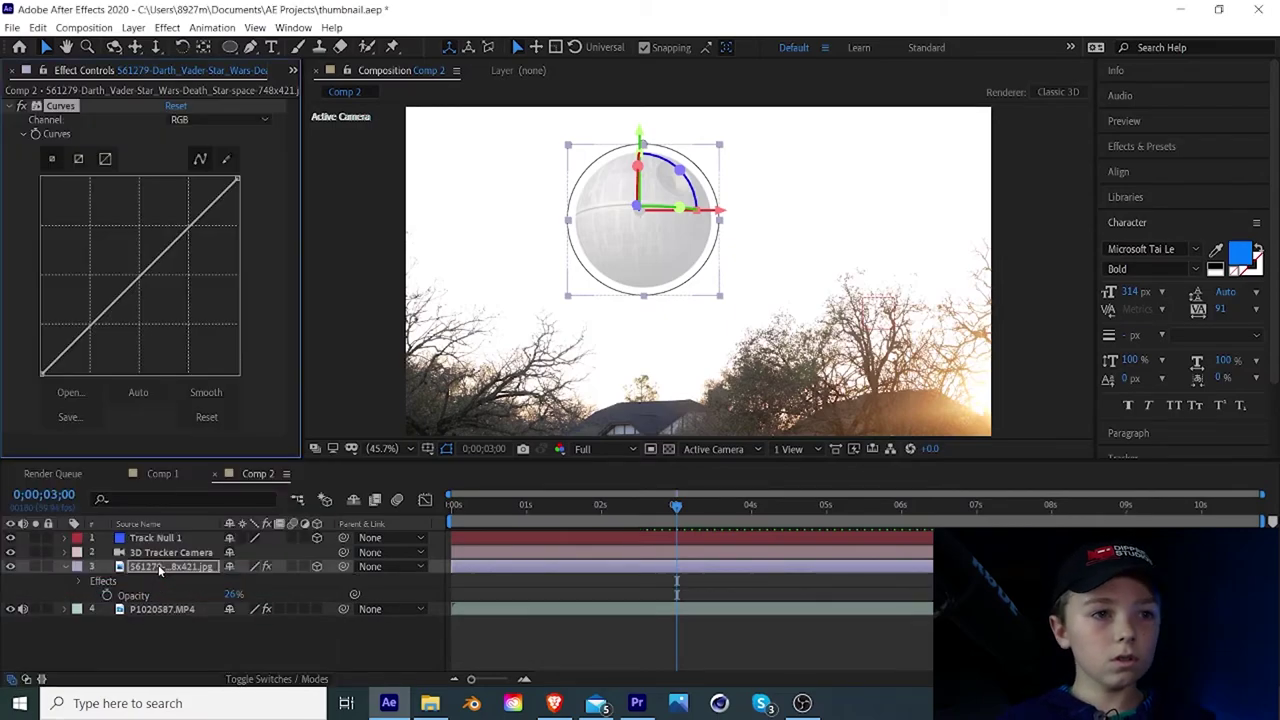
{"action": "left_click", "coordinate": [216, 117]}
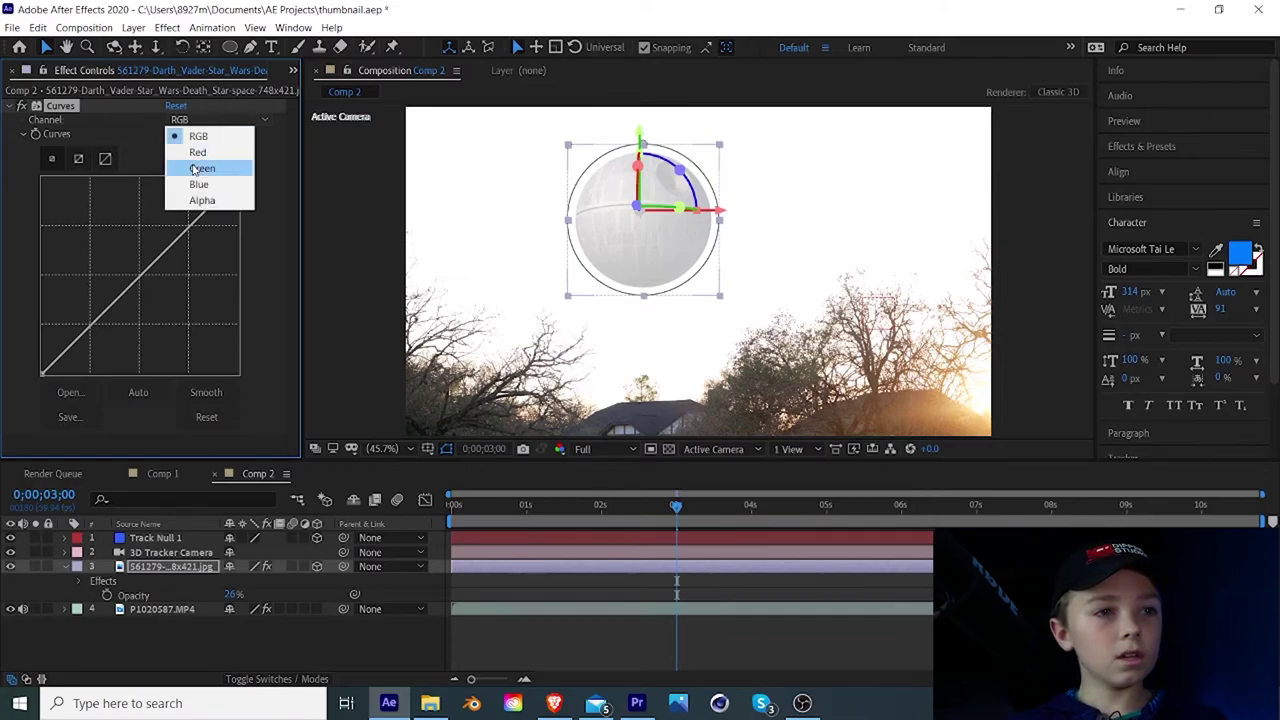
{"action": "left_click", "coordinate": [199, 154]}
{"action": "left_click_drag", "start_coordinate": [140, 276], "coordinate": [135, 310]}
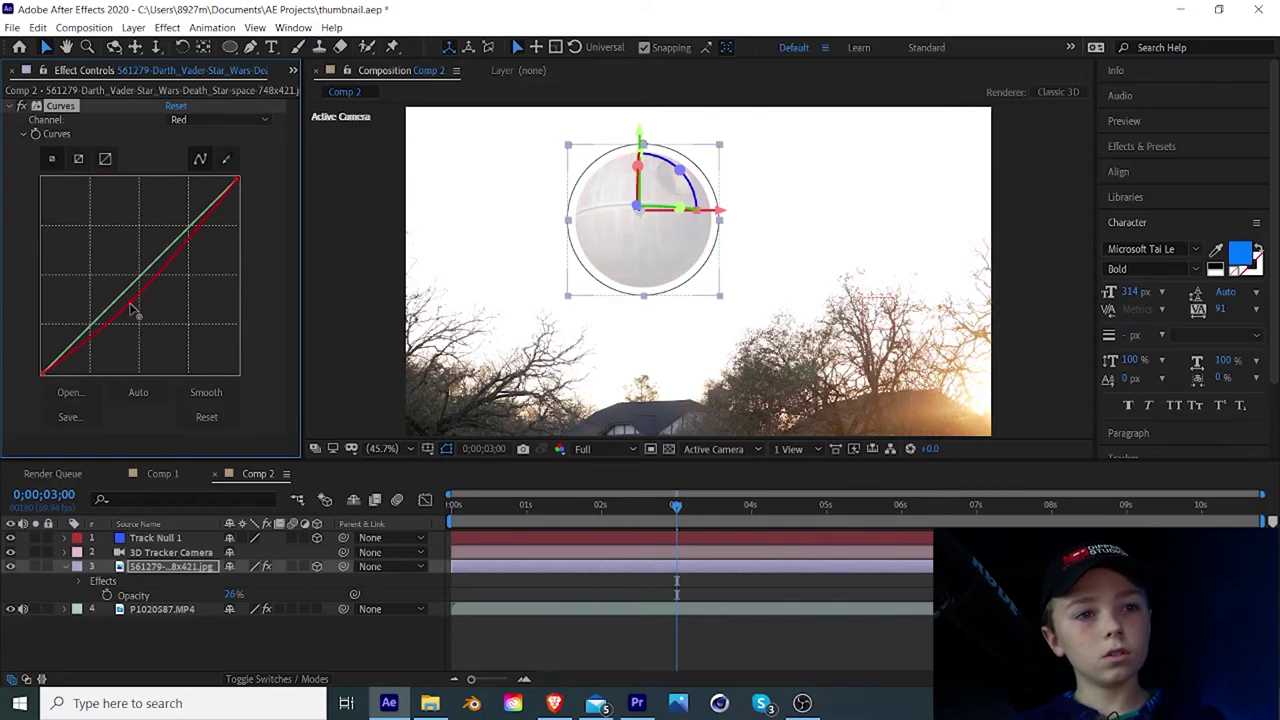
{"action": "left_click", "coordinate": [222, 122]}
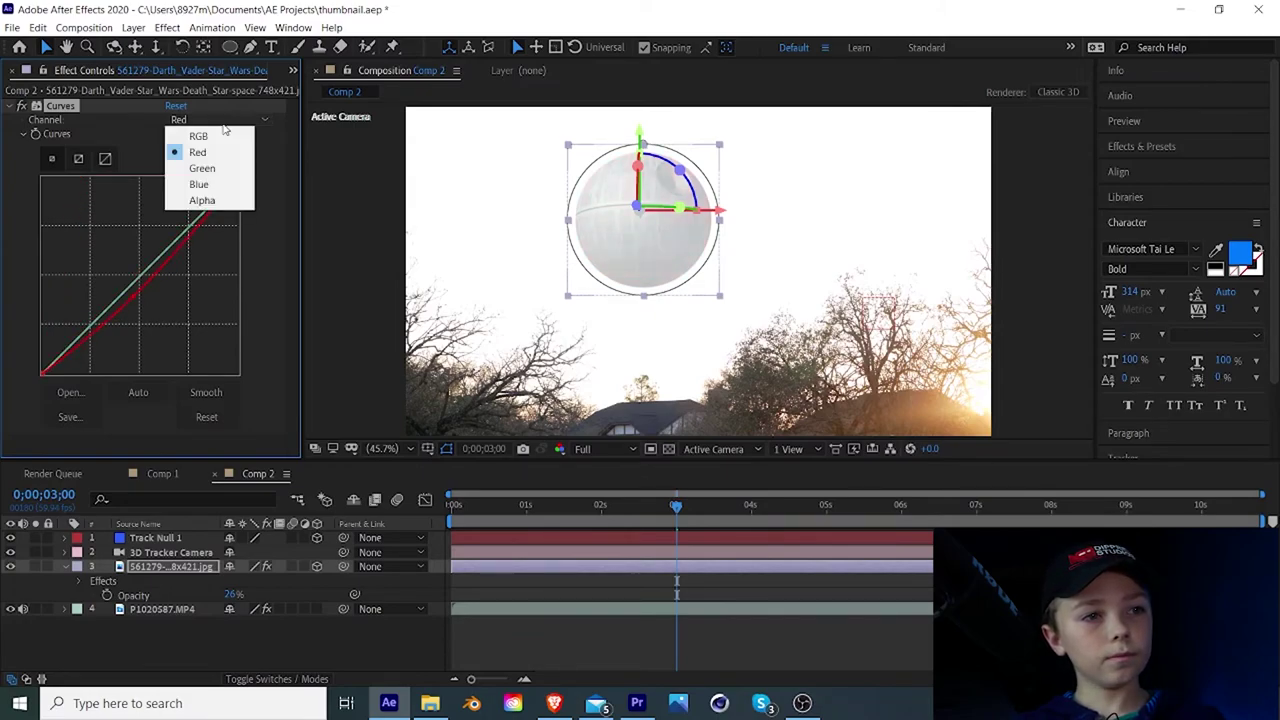
{"action": "left_click", "coordinate": [205, 199]}
{"action": "left_click_drag", "start_coordinate": [145, 268], "coordinate": [88, 207]}
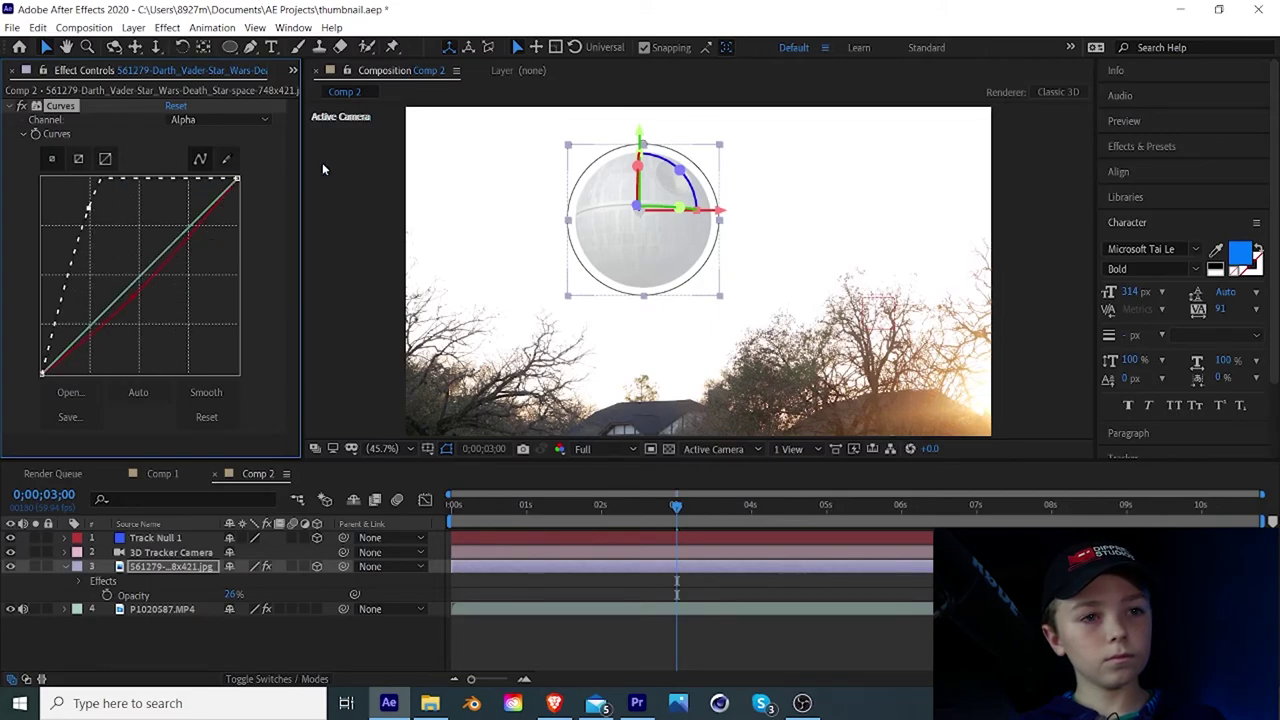